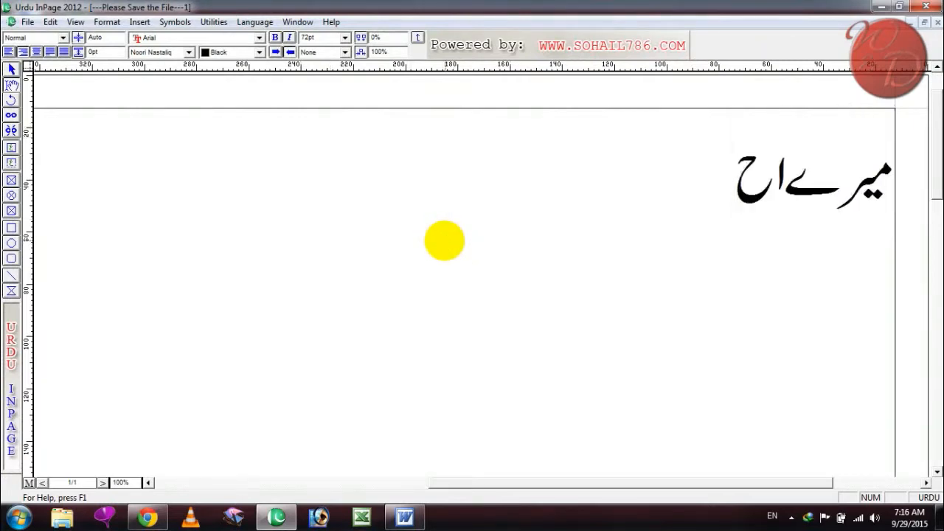
Complete the Urdu couplet "میرے احباب مجھے لُوٹ کے لوٹے ہیں ابھی" / "میرے دشمن تُجھے اس بار بھی تاخیر ہوئی".
{"action": "type", "text": "لُٹ"}
{"action": "key", "text": "BackSpace"}
{"action": "type", "text": "وٹ کے لوٹے ہیں ابھی"}
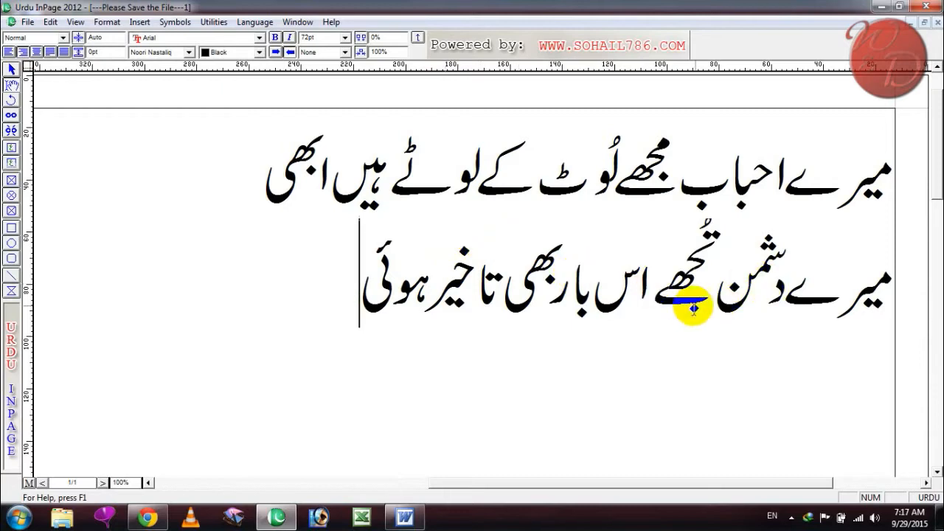
Set the font of the word "دشمن" in the second line to Jameel.
{"action": "left_click_drag", "start_coordinate": [741, 304], "coordinate": [784, 298]}
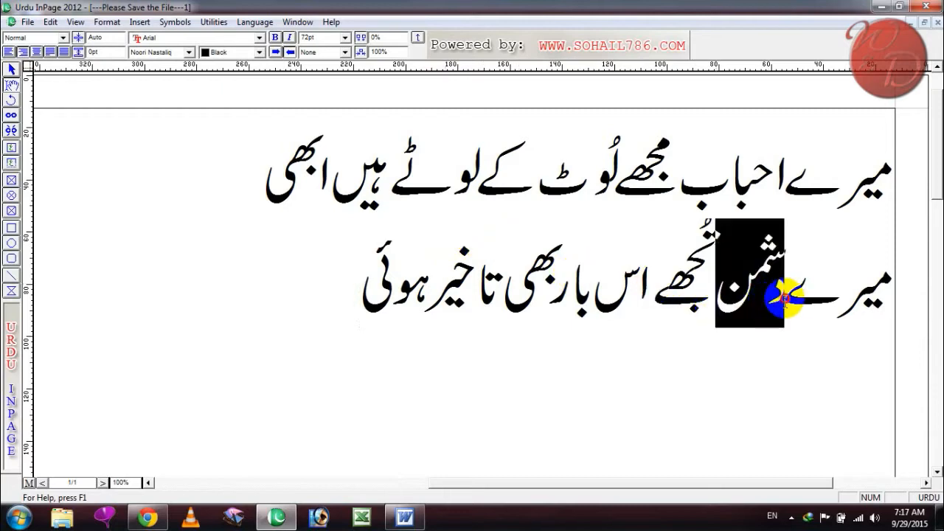
{"action": "left_click", "coordinate": [158, 53]}
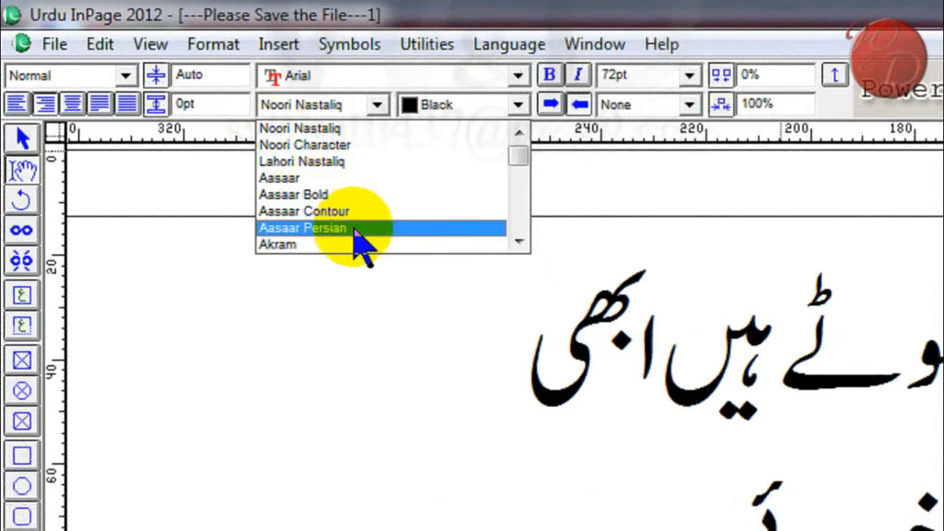
{"action": "left_click", "coordinate": [520, 242]}
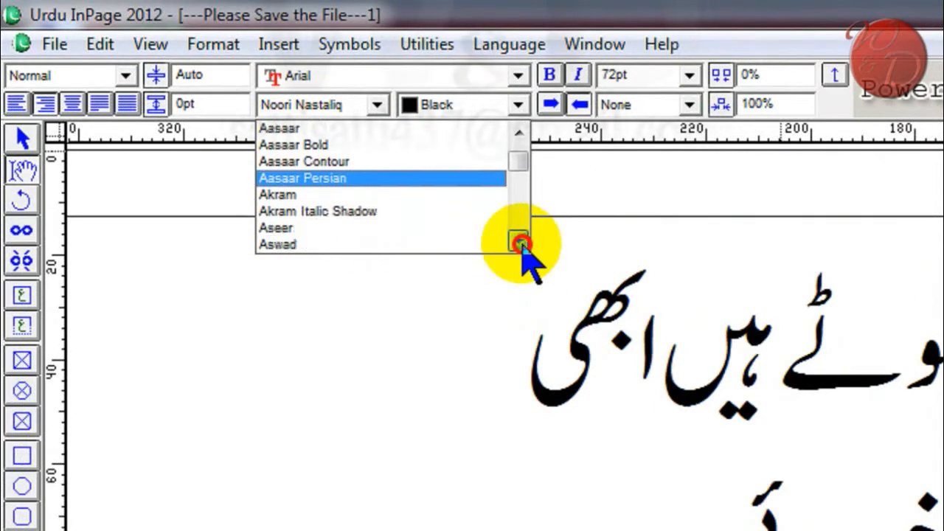
{"action": "left_click", "coordinate": [520, 241]}
{"action": "left_click", "coordinate": [520, 242]}
{"action": "left_click", "coordinate": [520, 241]}
{"action": "left_click", "coordinate": [520, 241]}
{"action": "left_click", "coordinate": [519, 241]}
{"action": "left_click", "coordinate": [333, 178]}
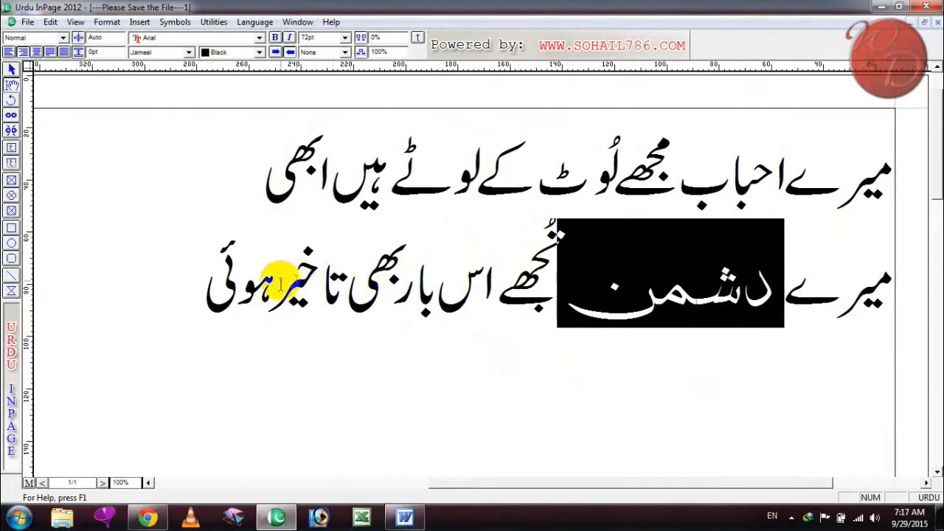
Change the word "تاخیر" in the second line to the Jameel font.
{"action": "left_click_drag", "start_coordinate": [280, 284], "coordinate": [360, 295]}
{"action": "left_click", "coordinate": [151, 56]}
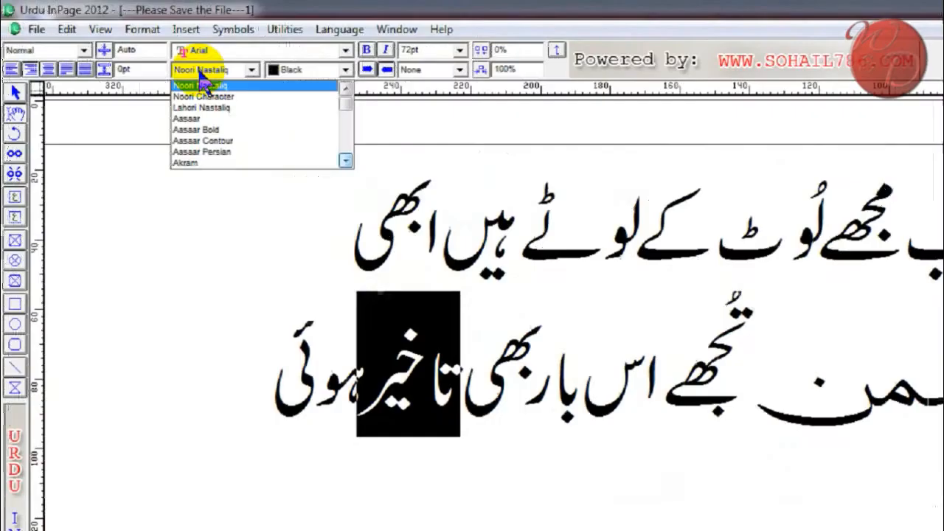
{"action": "left_click", "coordinate": [259, 120]}
{"action": "left_click", "coordinate": [259, 120]}
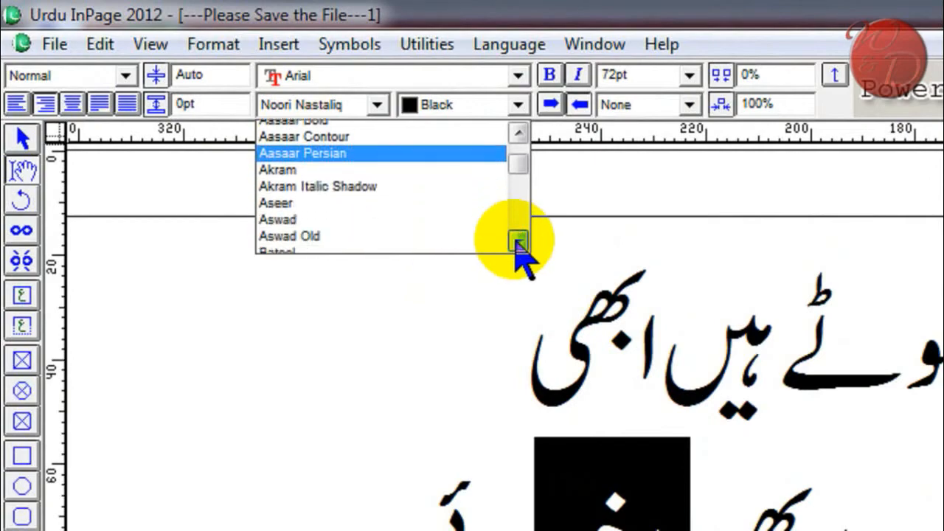
{"action": "left_click", "coordinate": [519, 241]}
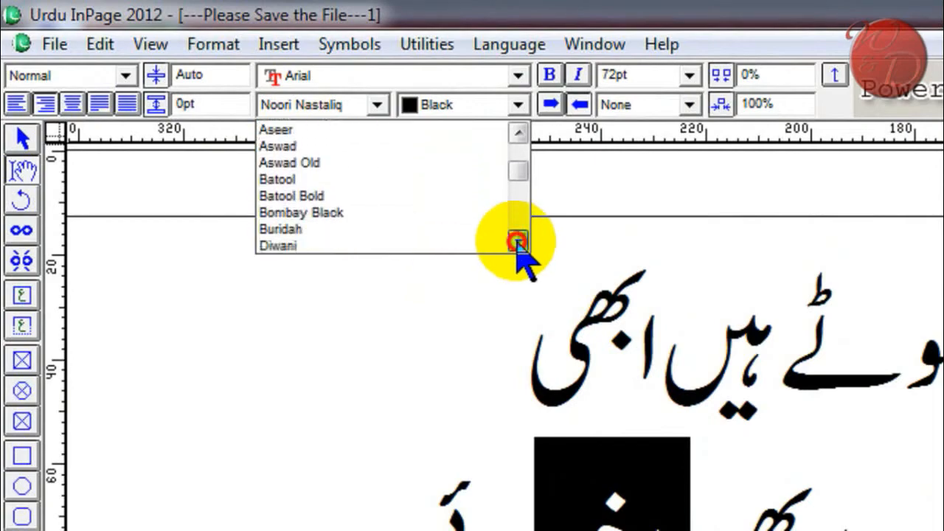
{"action": "left_click", "coordinate": [519, 241]}
{"action": "left_click", "coordinate": [410, 247]}
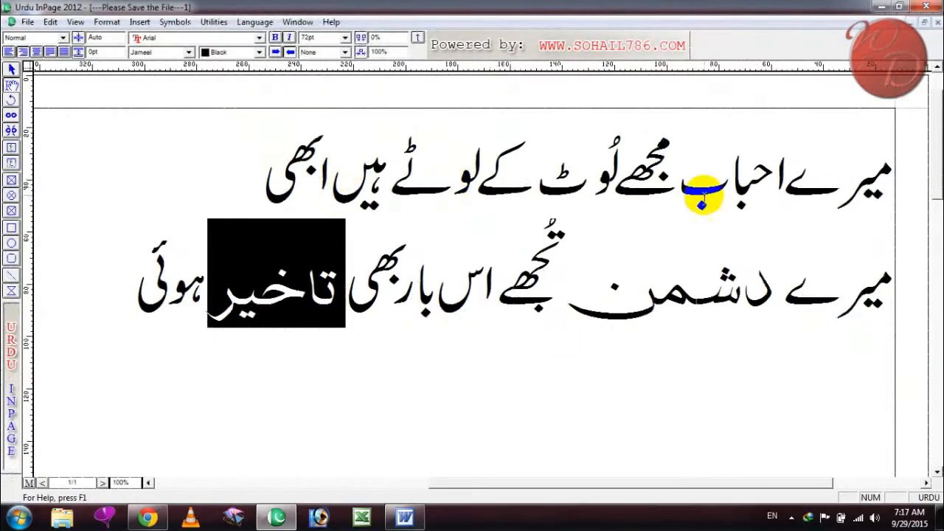
Apply the Jameel font to the word "احباب" in the first line.
{"action": "left_click_drag", "start_coordinate": [679, 194], "coordinate": [791, 196]}
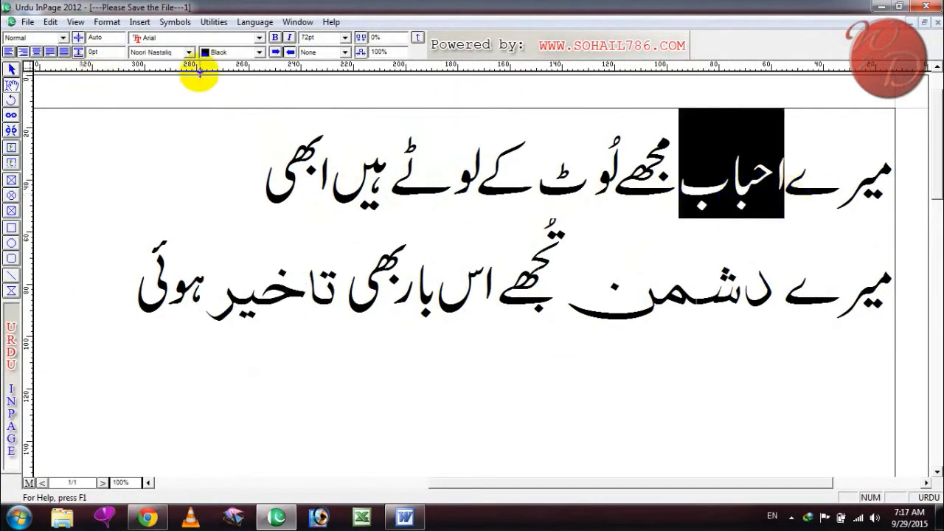
{"action": "left_click", "coordinate": [169, 52]}
{"action": "left_click_drag", "start_coordinate": [260, 78], "coordinate": [261, 90]}
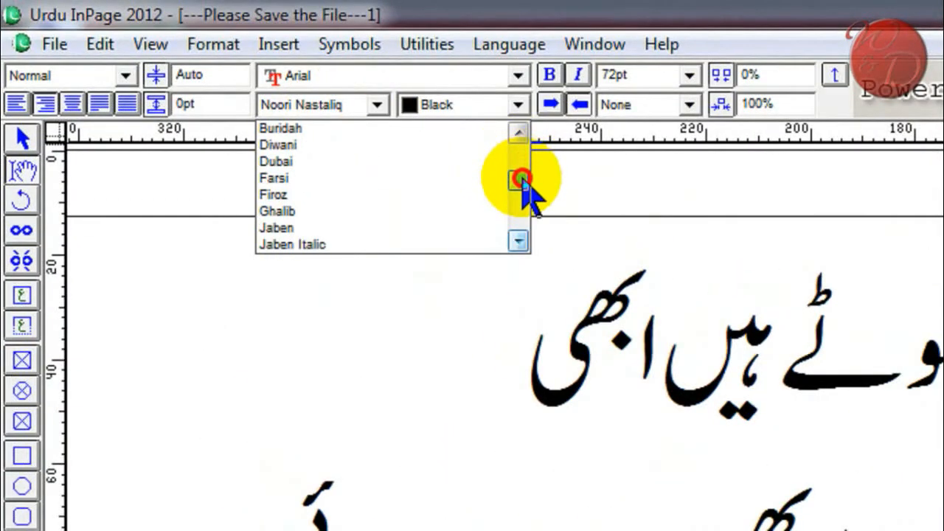
{"action": "left_click_drag", "start_coordinate": [521, 179], "coordinate": [520, 165]}
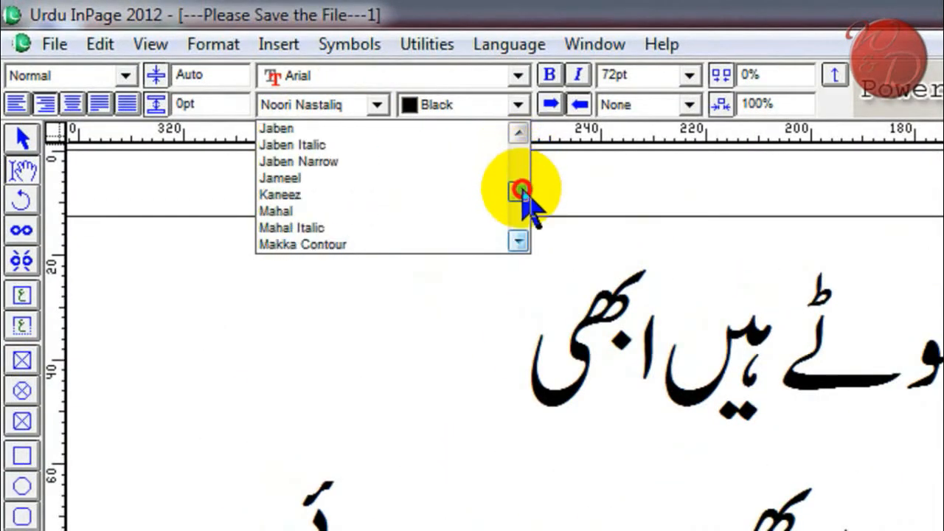
{"action": "left_click", "coordinate": [378, 179]}
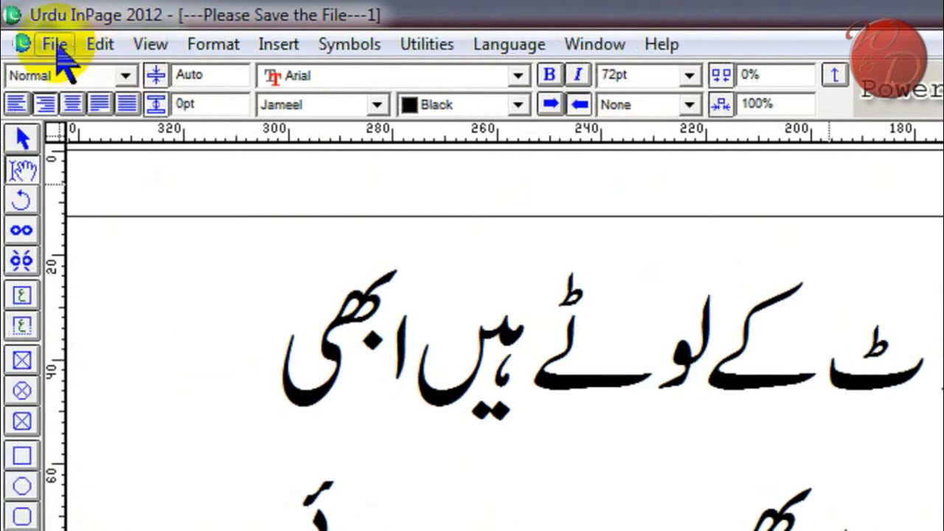
Start exporting page 1 as a picture, choosing the Desktop as the location and Poetry.eps as the file name.
{"action": "left_click", "coordinate": [56, 47]}
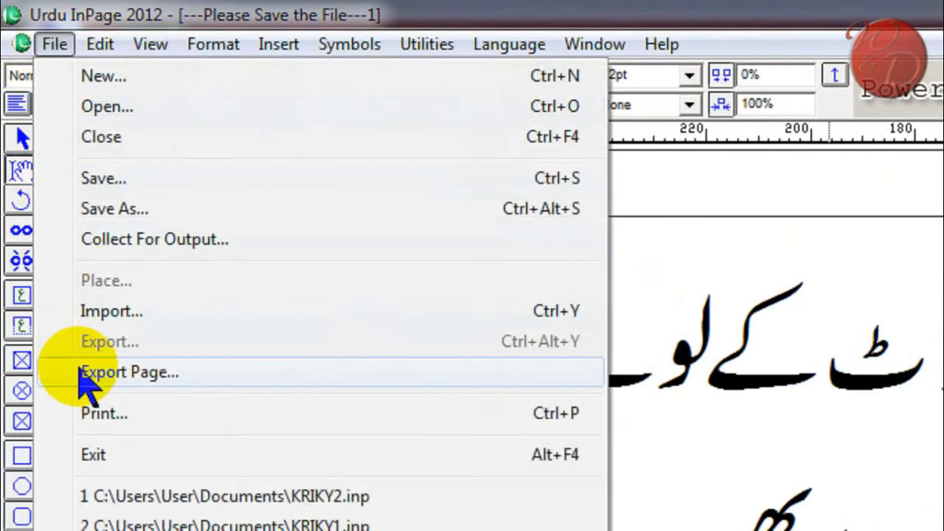
{"action": "left_click", "coordinate": [87, 375]}
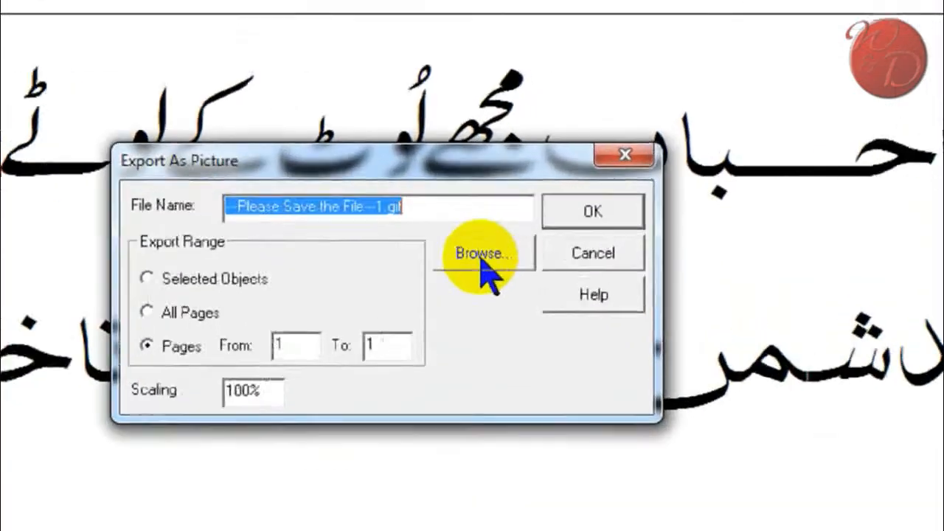
{"action": "left_click", "coordinate": [519, 238]}
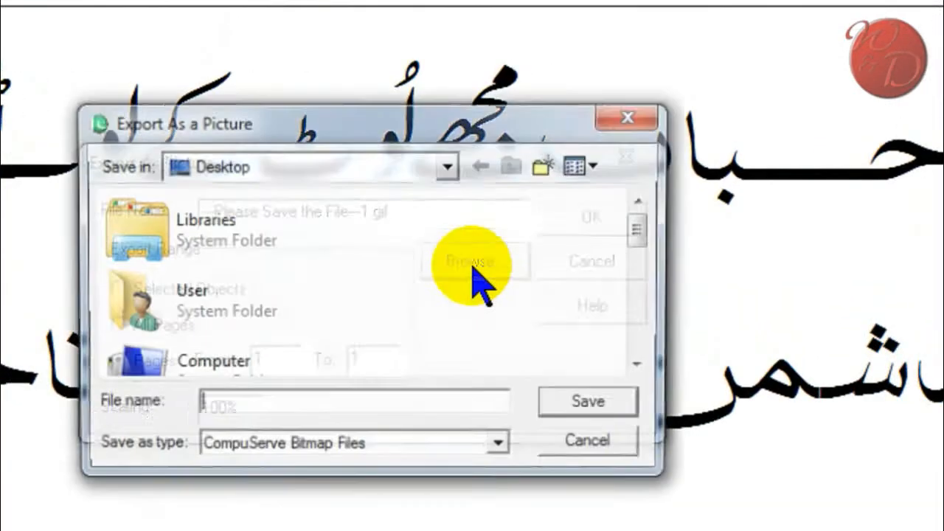
{"action": "left_click", "coordinate": [303, 173]}
{"action": "left_click", "coordinate": [225, 195]}
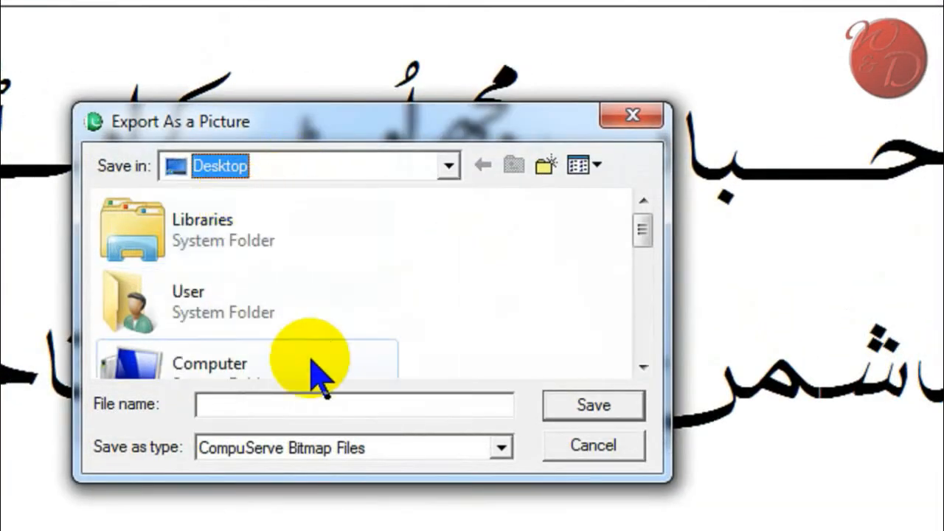
{"action": "left_click", "coordinate": [303, 399]}
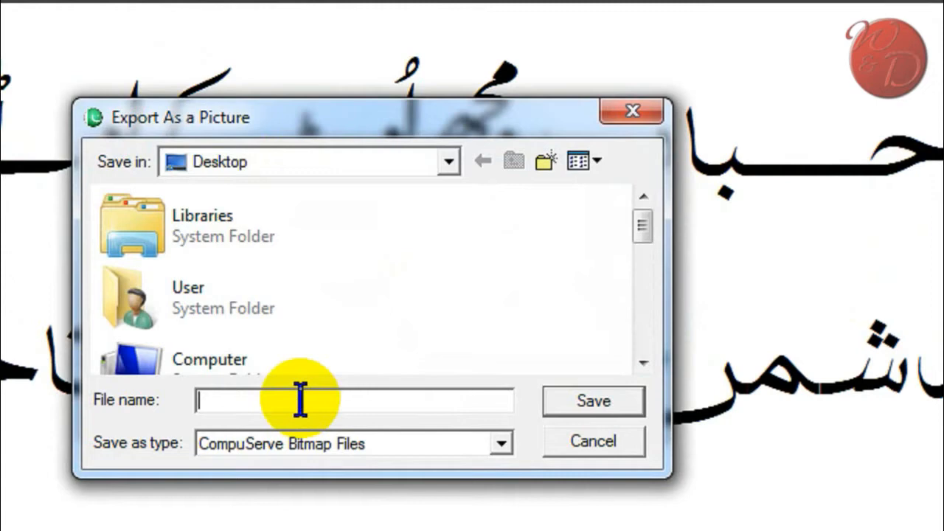
{"action": "type", "text": "Poetry"}
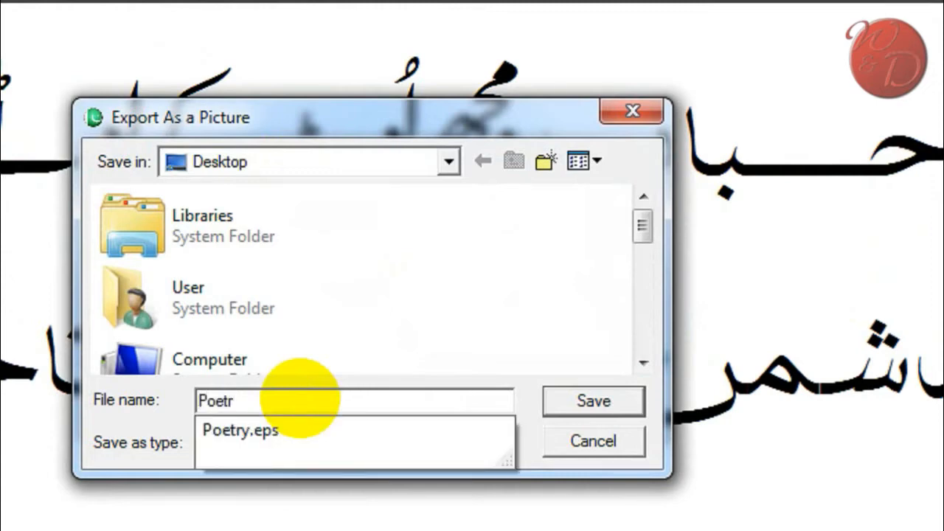
{"action": "left_click", "coordinate": [335, 409]}
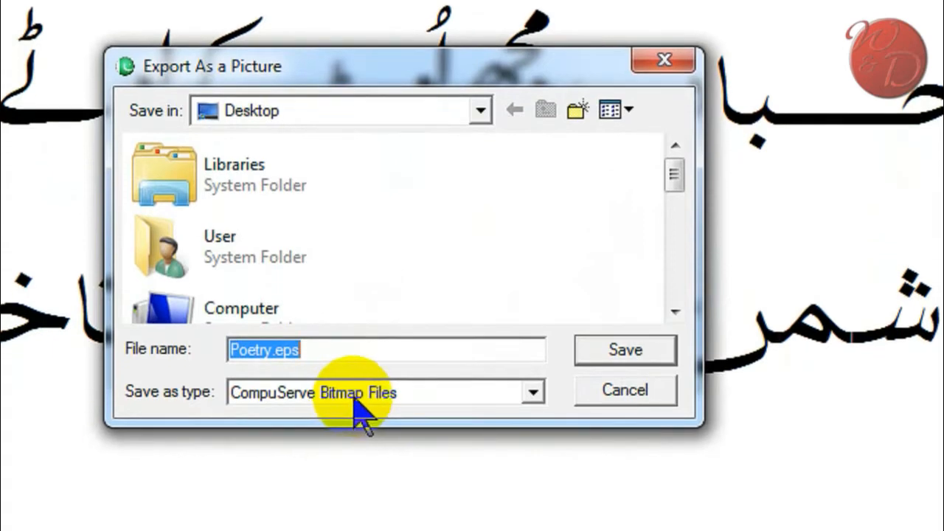
Set the export type to Encapsulated PostScript Files and export the page, overwriting the existing Poetry.eps.
{"action": "left_click", "coordinate": [359, 413]}
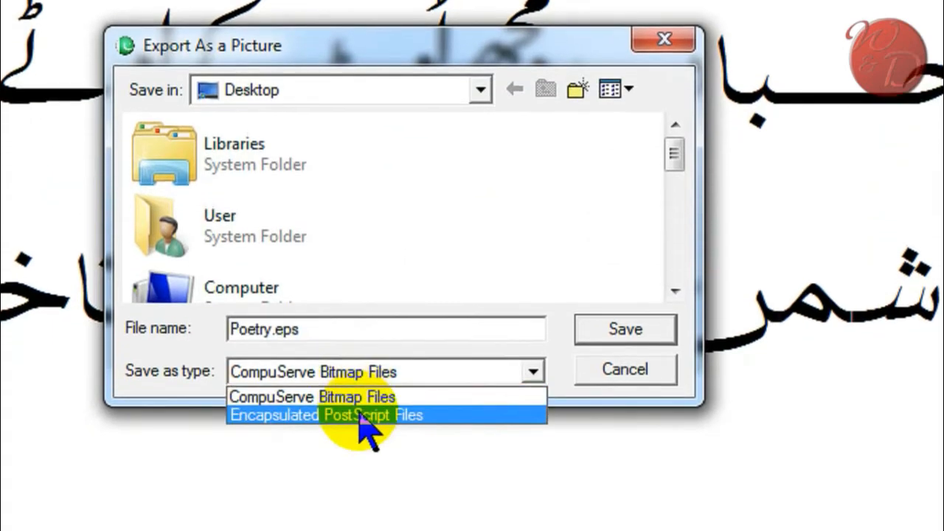
{"action": "left_click", "coordinate": [366, 437]}
{"action": "left_click", "coordinate": [597, 317]}
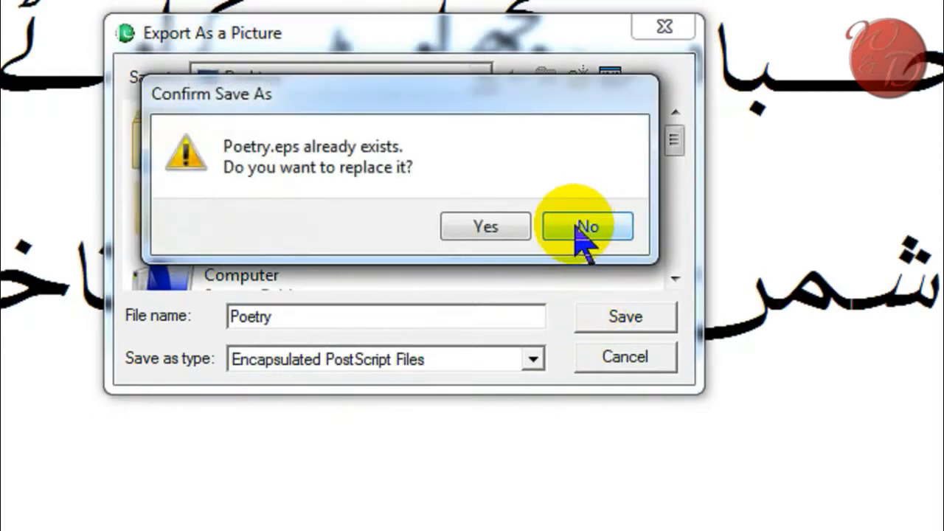
{"action": "left_click", "coordinate": [472, 227]}
{"action": "left_click", "coordinate": [567, 133]}
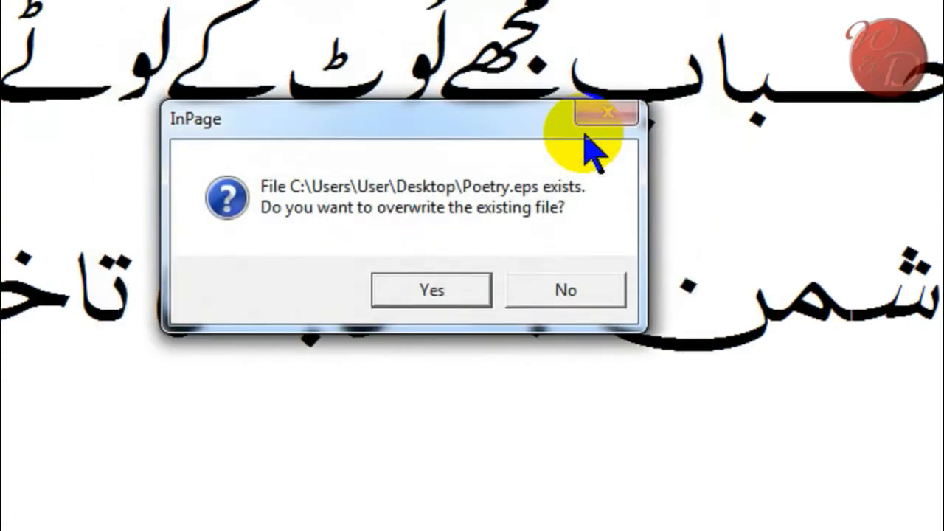
{"action": "left_click", "coordinate": [457, 269]}
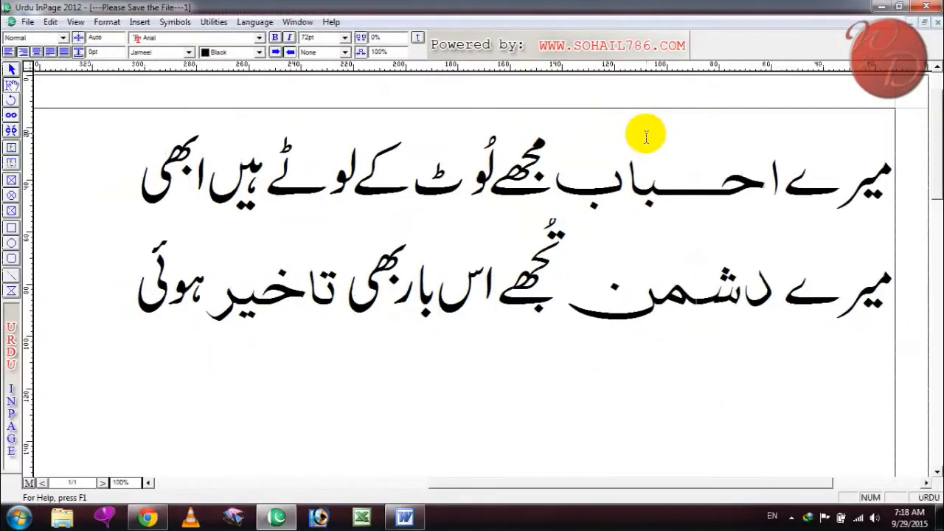
Minimize the document window and refresh the desktop to check for the exported Poetry file.
{"action": "left_click", "coordinate": [880, 7]}
{"action": "right_click", "coordinate": [348, 184]}
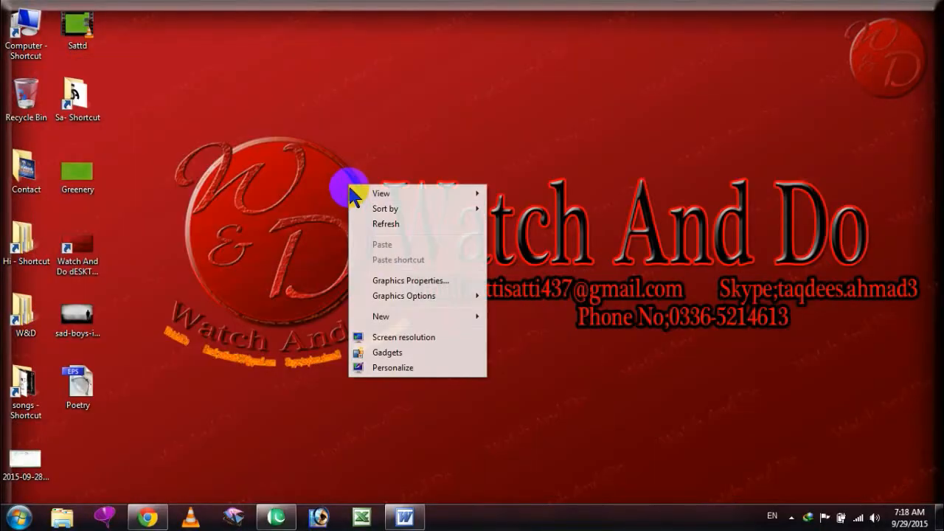
{"action": "left_click", "coordinate": [383, 224]}
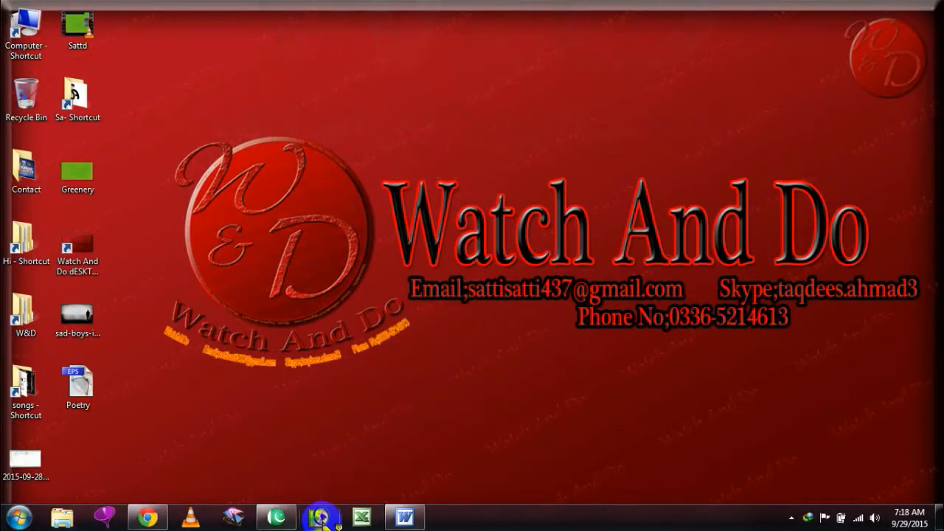
Switch to Adobe Photoshop and open sad-boys-images.jpg from the Desktop.
{"action": "left_click", "coordinate": [321, 518]}
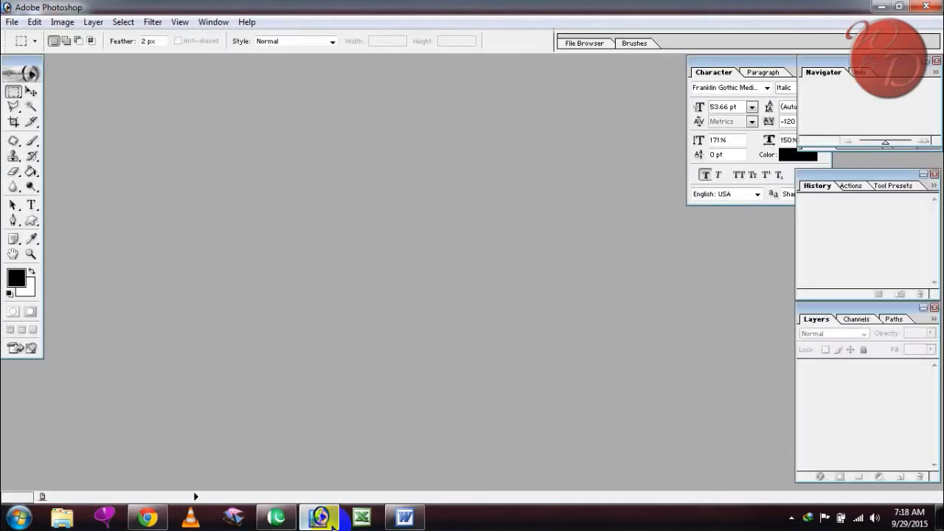
{"action": "left_click", "coordinate": [12, 22]}
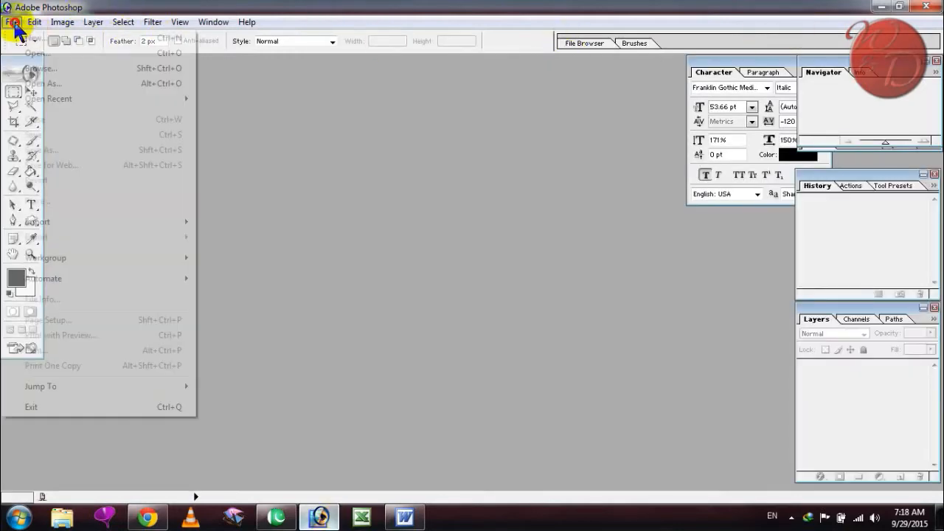
{"action": "left_click", "coordinate": [29, 53]}
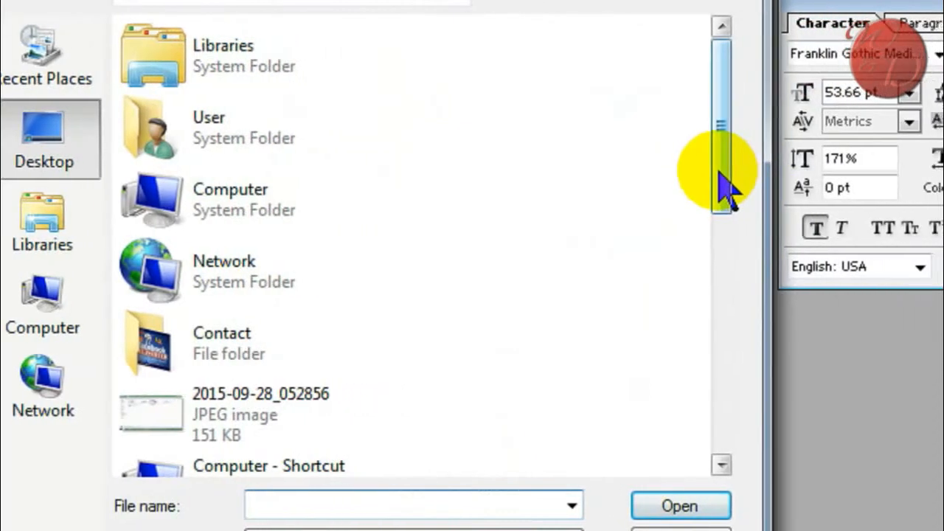
{"action": "left_click_drag", "start_coordinate": [727, 188], "coordinate": [714, 424]}
{"action": "left_click", "coordinate": [248, 217]}
{"action": "left_click", "coordinate": [647, 500]}
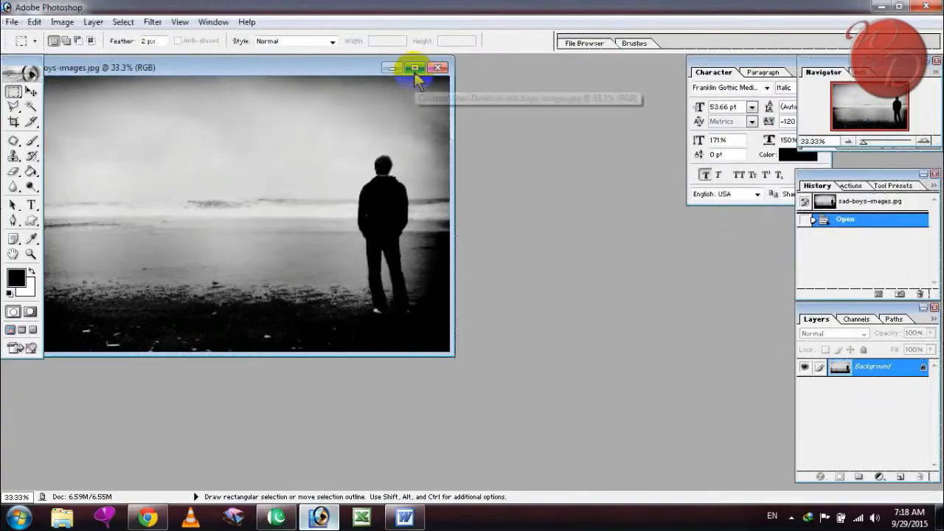
Maximize the image window at 50% zoom and collapse the Character palette.
{"action": "left_click", "coordinate": [415, 67]}
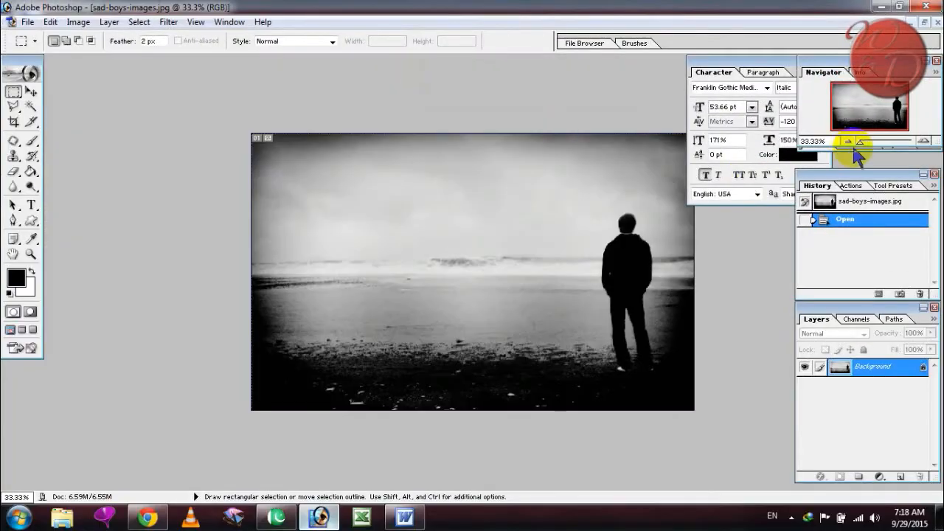
{"action": "left_click", "coordinate": [922, 140]}
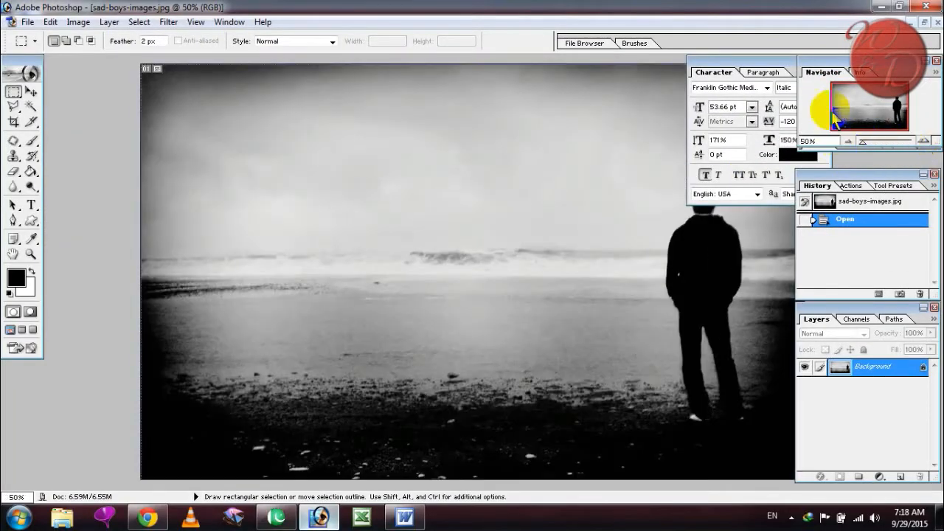
{"action": "double_click", "coordinate": [742, 63]}
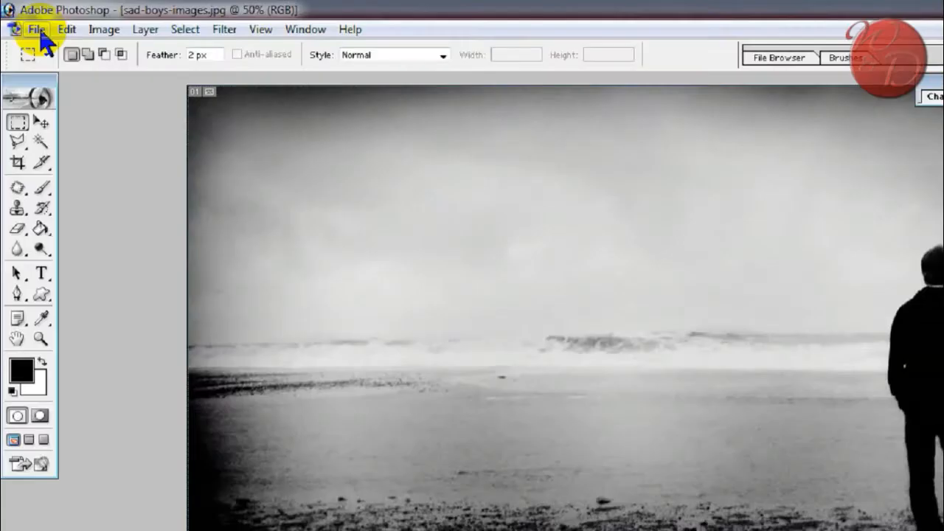
Open Poetry.eps from the Desktop, rasterizing it at 72 pixels/inch in CMYK Color mode.
{"action": "left_click", "coordinate": [34, 23]}
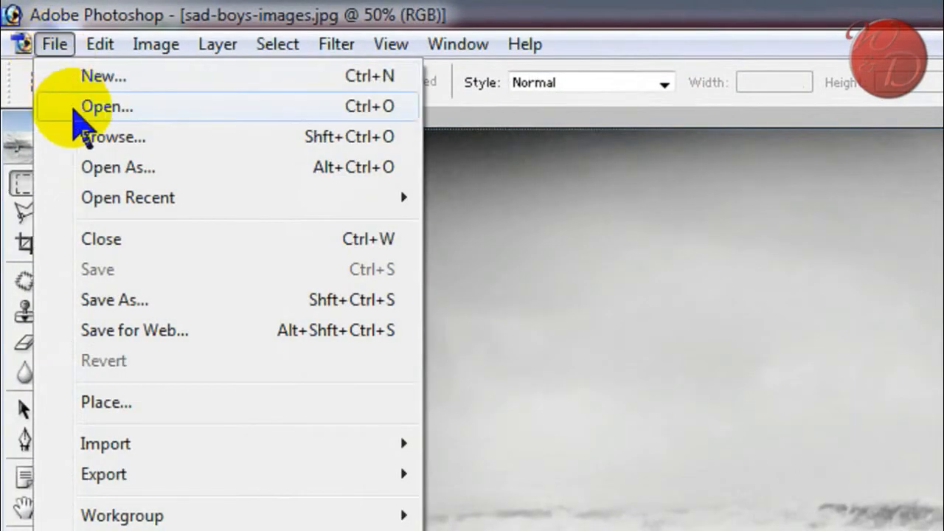
{"action": "left_click", "coordinate": [38, 53]}
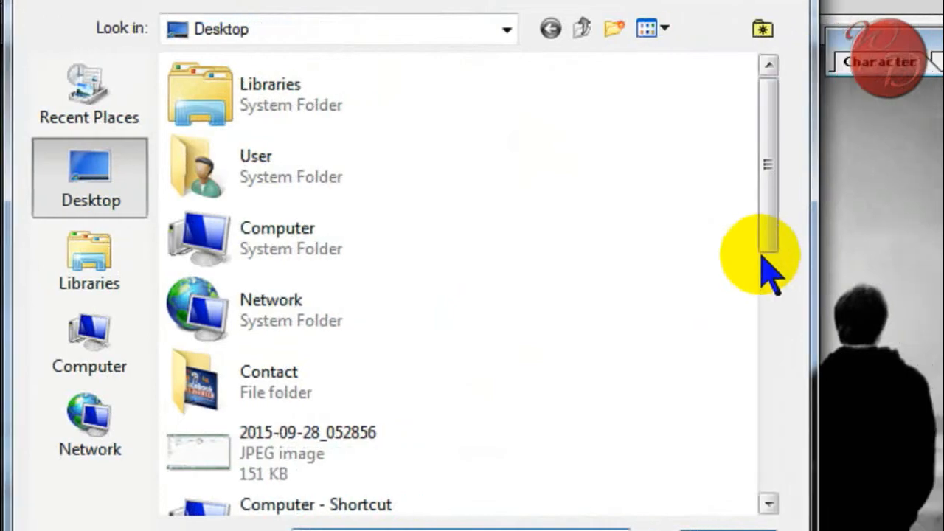
{"action": "left_click_drag", "start_coordinate": [763, 254], "coordinate": [767, 443]}
{"action": "left_click", "coordinate": [243, 217]}
{"action": "left_click", "coordinate": [656, 514]}
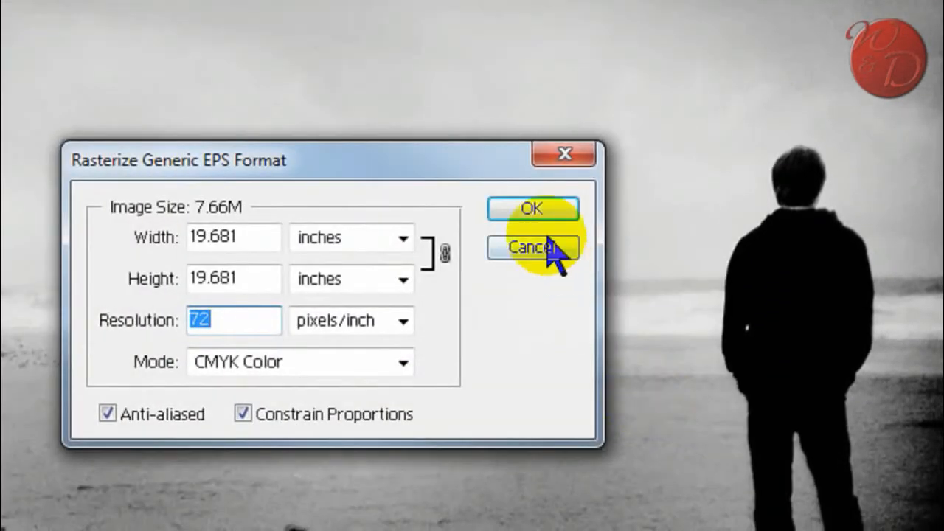
{"action": "left_click", "coordinate": [534, 207]}
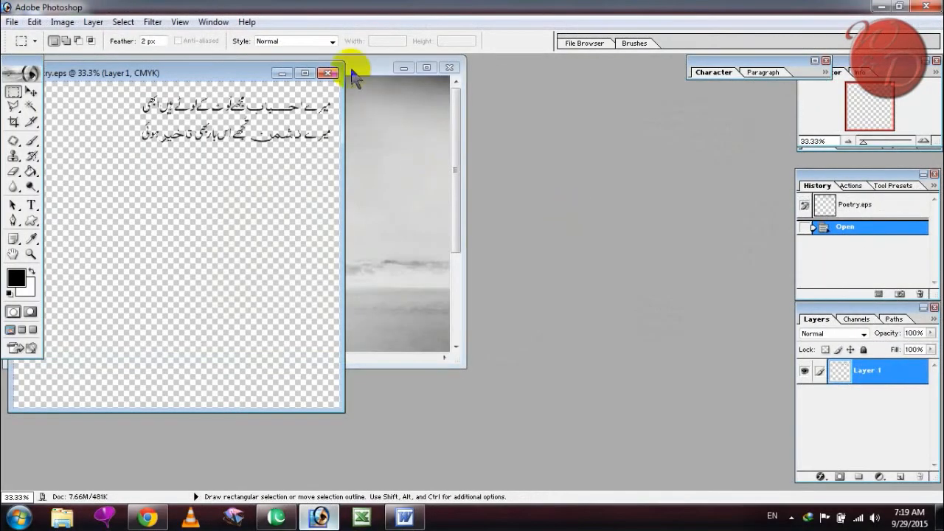
Arrange the photo beside Poetry.eps at 25% zoom and copy the couplet layer onto the photo with the Move tool.
{"action": "left_click_drag", "start_coordinate": [354, 66], "coordinate": [627, 112]}
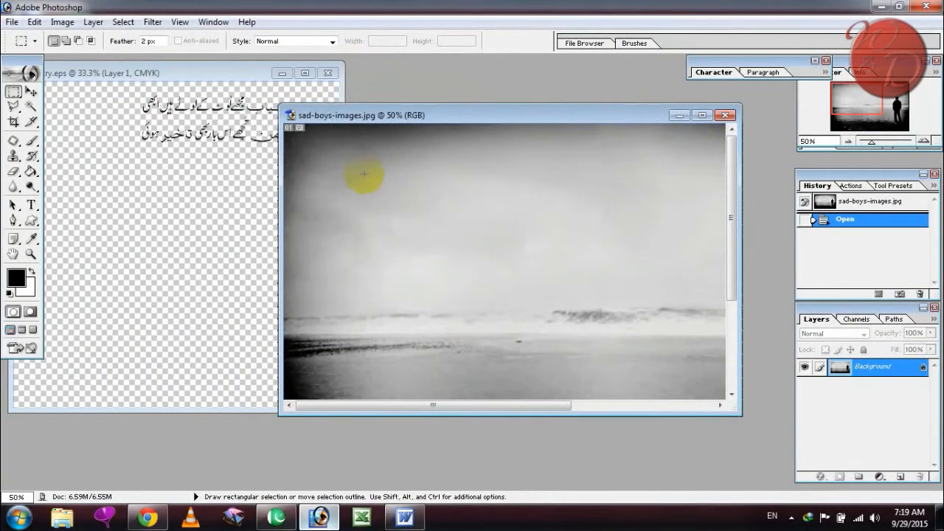
{"action": "left_click", "coordinate": [846, 142]}
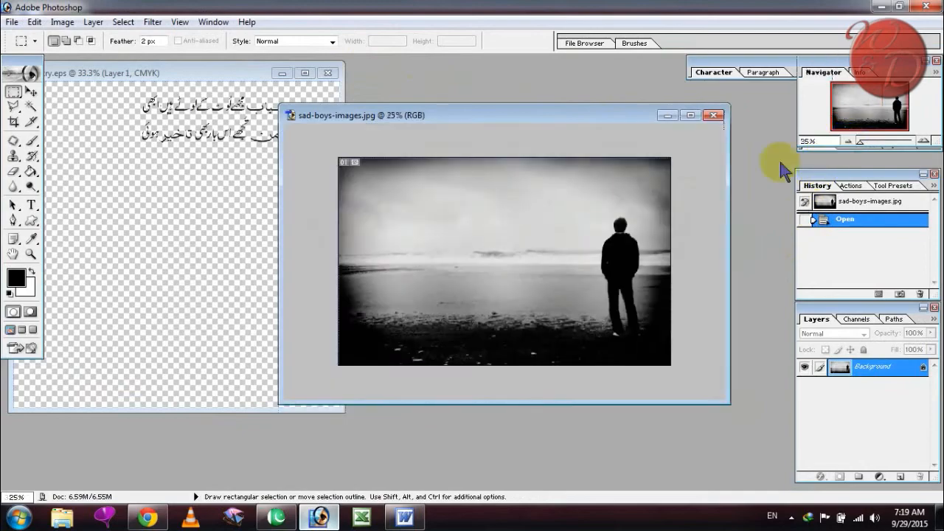
{"action": "left_click", "coordinate": [228, 169]}
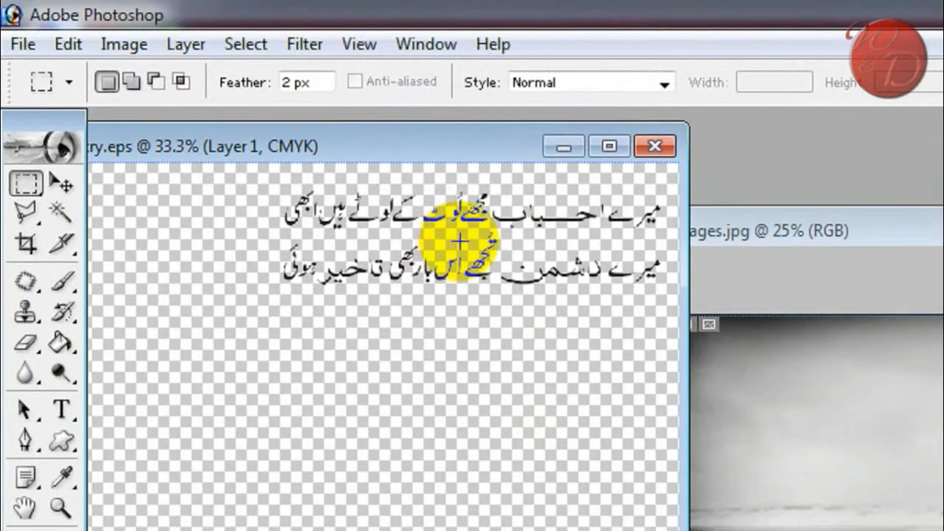
{"action": "left_click", "coordinate": [63, 186]}
{"action": "left_click_drag", "start_coordinate": [527, 269], "coordinate": [932, 466]}
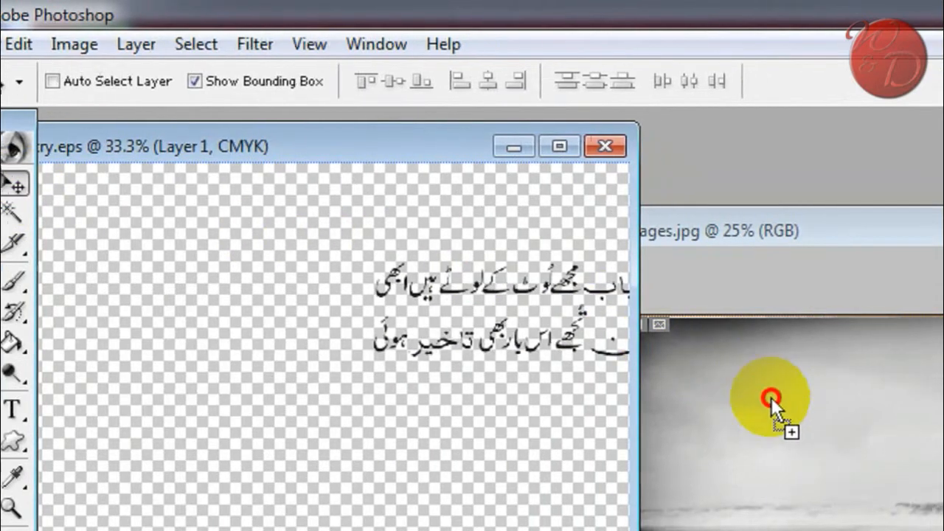
{"action": "left_click_drag", "start_coordinate": [804, 438], "coordinate": [861, 471]}
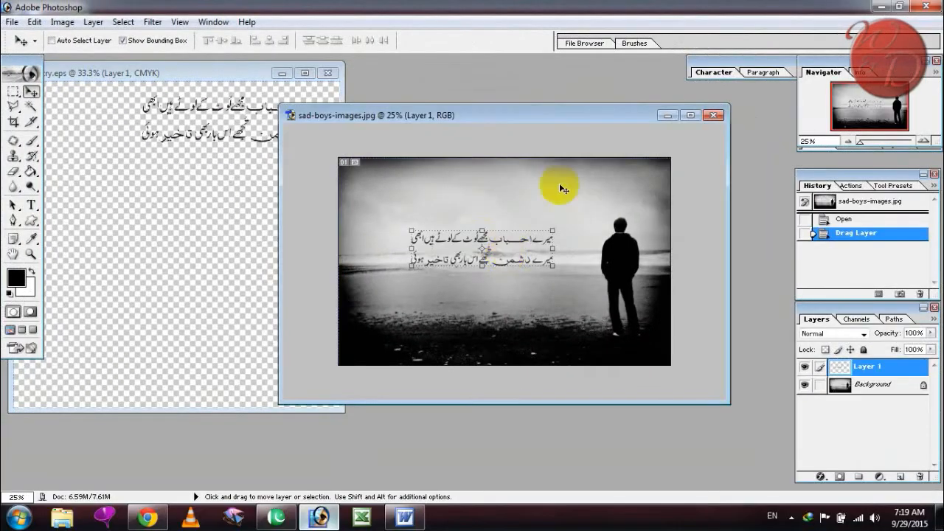
Maximize the photo, enlarge the couplet to about 157.6%, position it beside the standing man, and apply the transformation.
{"action": "left_click", "coordinate": [690, 115]}
{"action": "left_click_drag", "start_coordinate": [472, 269], "coordinate": [439, 308]}
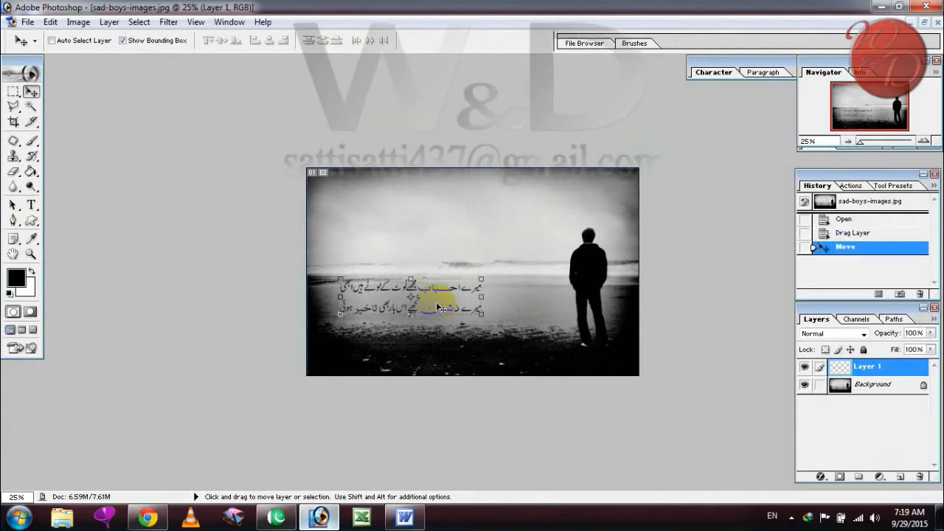
{"action": "left_click_drag", "start_coordinate": [482, 278], "coordinate": [559, 199]}
{"action": "left_click_drag", "start_coordinate": [514, 287], "coordinate": [506, 270]}
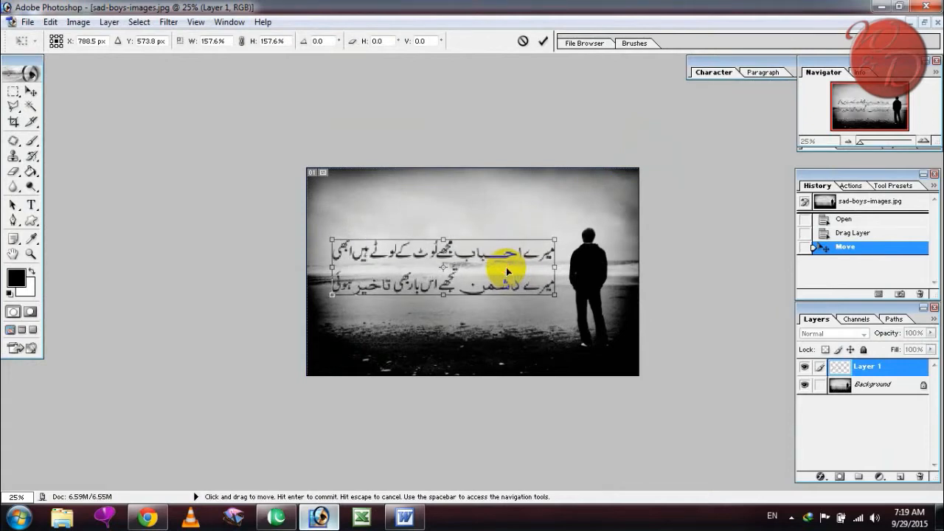
{"action": "left_click", "coordinate": [11, 94]}
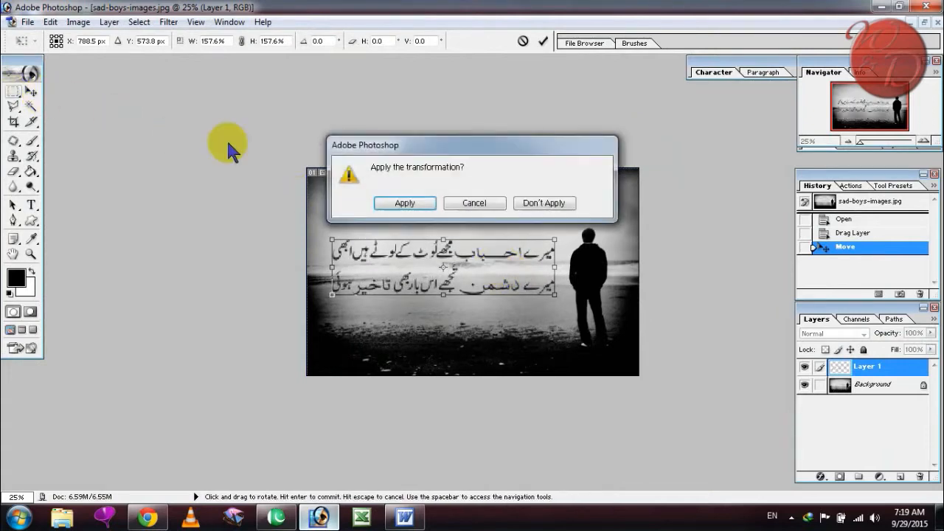
{"action": "left_click", "coordinate": [397, 204]}
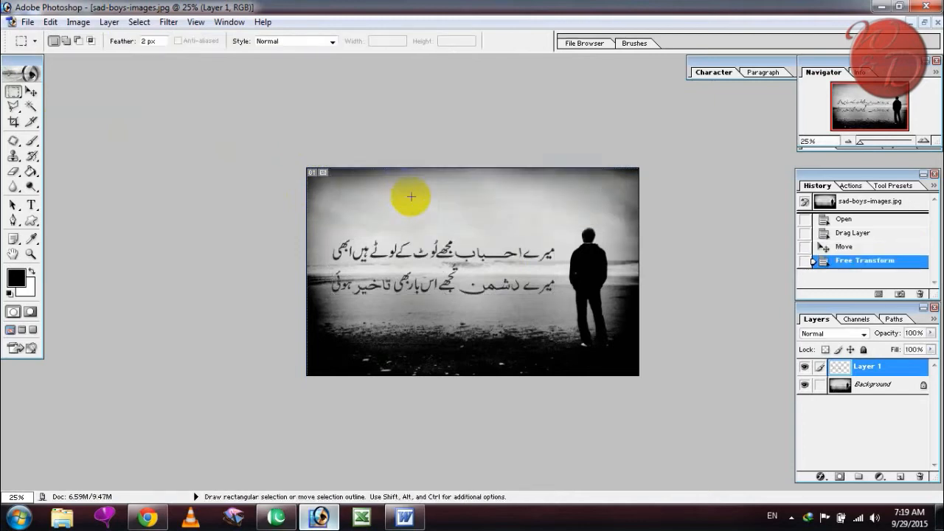
Add a Stroke effect to the couplet layer through its blending options and set the stroke color to black (000000).
{"action": "right_click", "coordinate": [914, 372]}
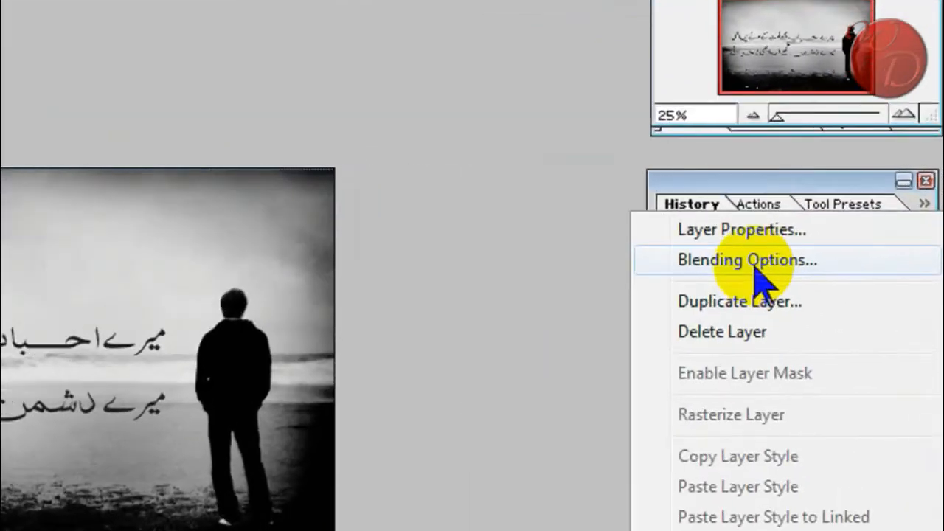
{"action": "left_click", "coordinate": [755, 267]}
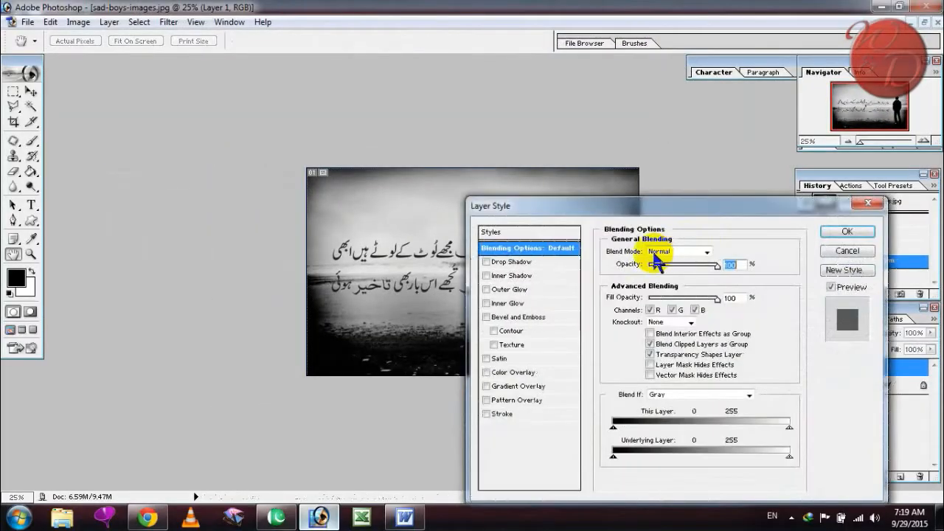
{"action": "left_click_drag", "start_coordinate": [662, 212], "coordinate": [821, 103]}
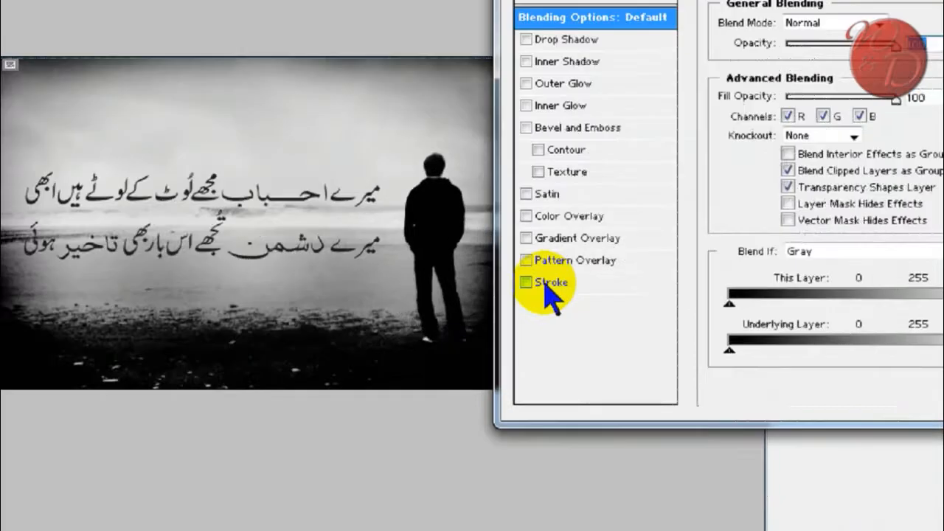
{"action": "left_click", "coordinate": [533, 285]}
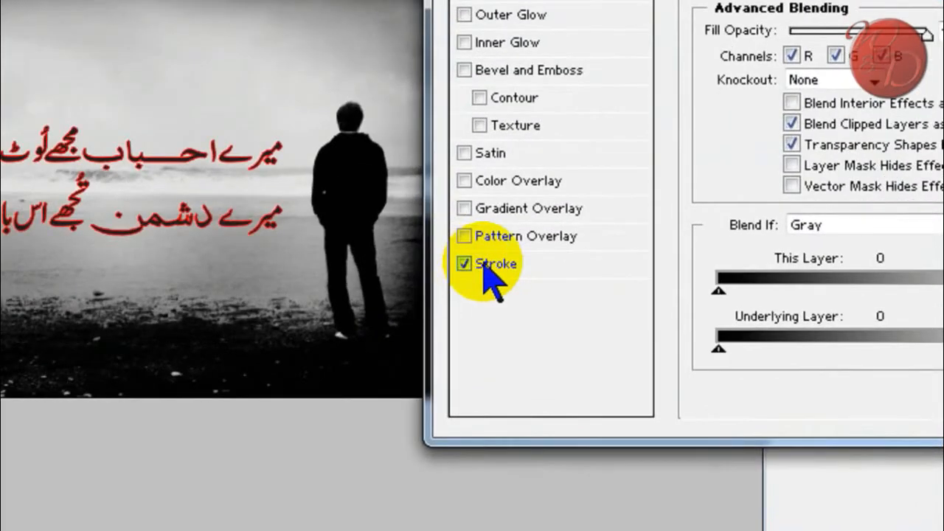
{"action": "left_click", "coordinate": [512, 264]}
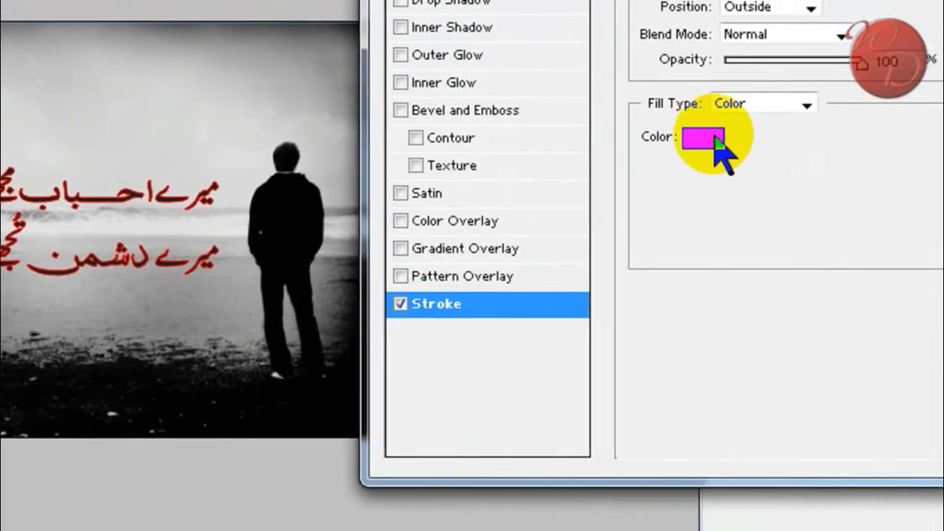
{"action": "left_click", "coordinate": [700, 138]}
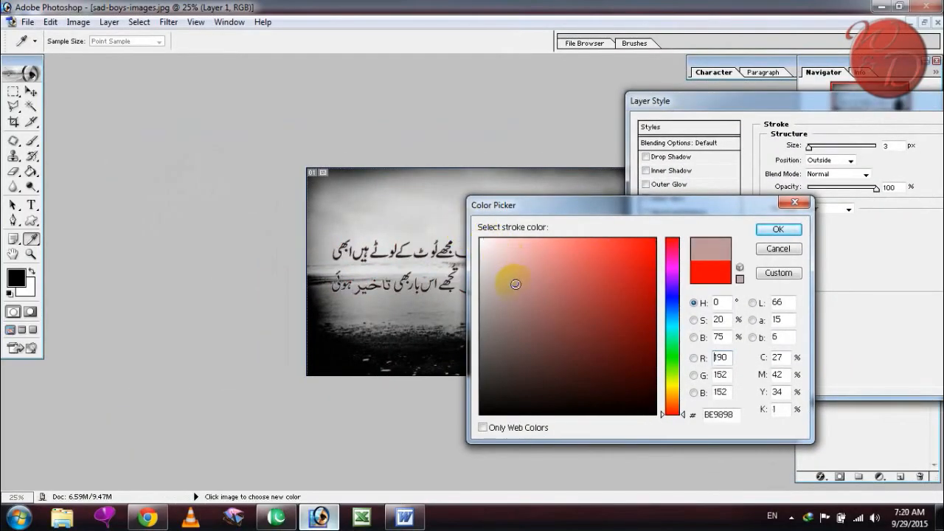
{"action": "left_click_drag", "start_coordinate": [516, 333], "coordinate": [557, 419]}
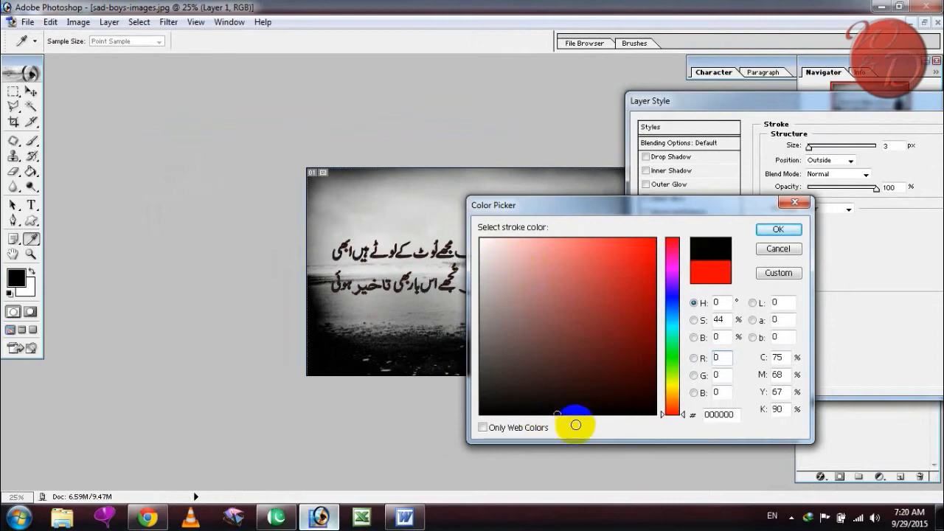
{"action": "left_click", "coordinate": [776, 229]}
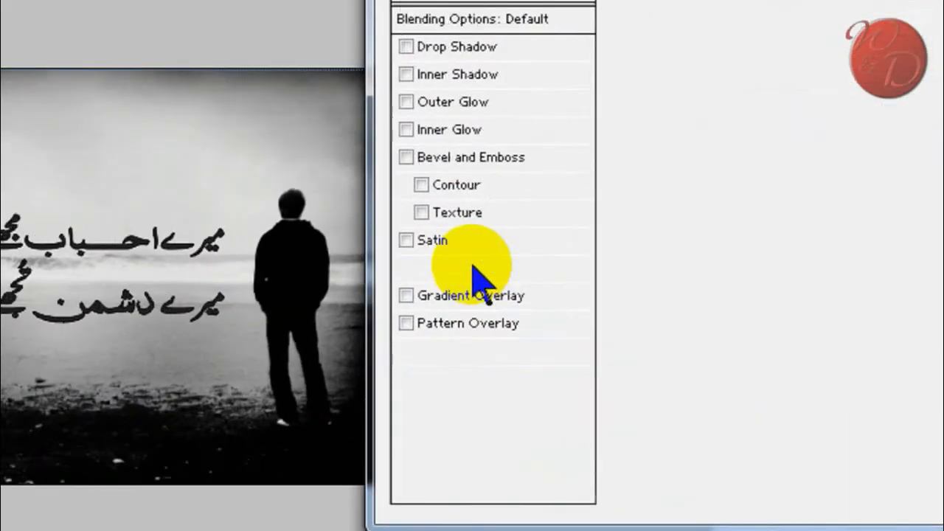
Add a Color Overlay to the couplet layer and set the overlay color to white (FFFFFF).
{"action": "left_click", "coordinate": [472, 267]}
{"action": "left_click", "coordinate": [863, 29]}
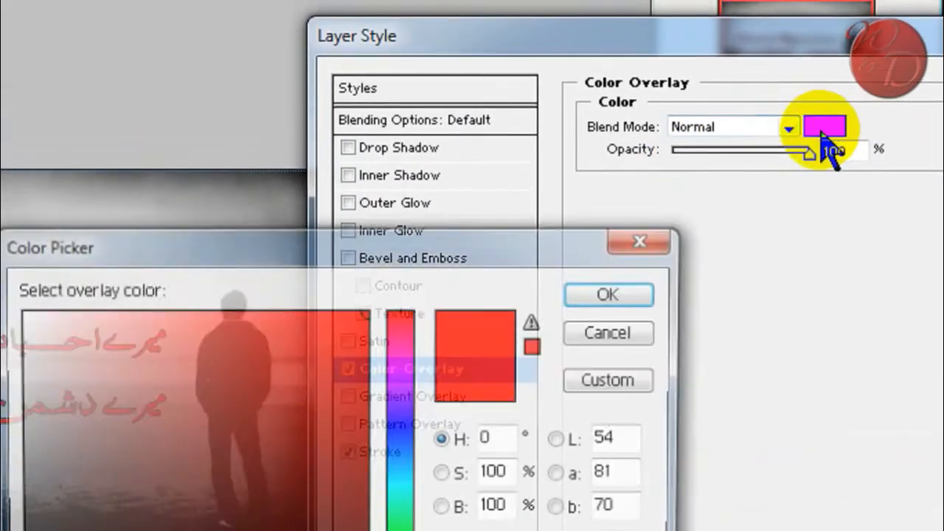
{"action": "mouse_move", "coordinate": [275, 423]}
{"action": "left_mouse_down"}
{"action": "mouse_move", "coordinate": [122, 489]}
{"action": "mouse_move", "coordinate": [196, 438]}
{"action": "left_mouse_up"}
{"action": "mouse_move", "coordinate": [236, 369]}
{"action": "left_mouse_down"}
{"action": "mouse_move", "coordinate": [261, 288]}
{"action": "mouse_move", "coordinate": [197, 42]}
{"action": "left_mouse_up"}
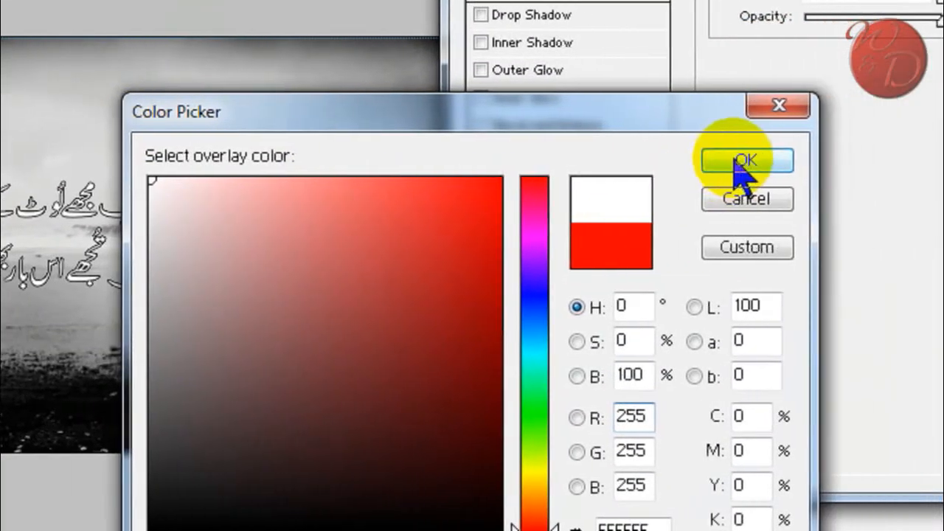
{"action": "left_click", "coordinate": [863, 135]}
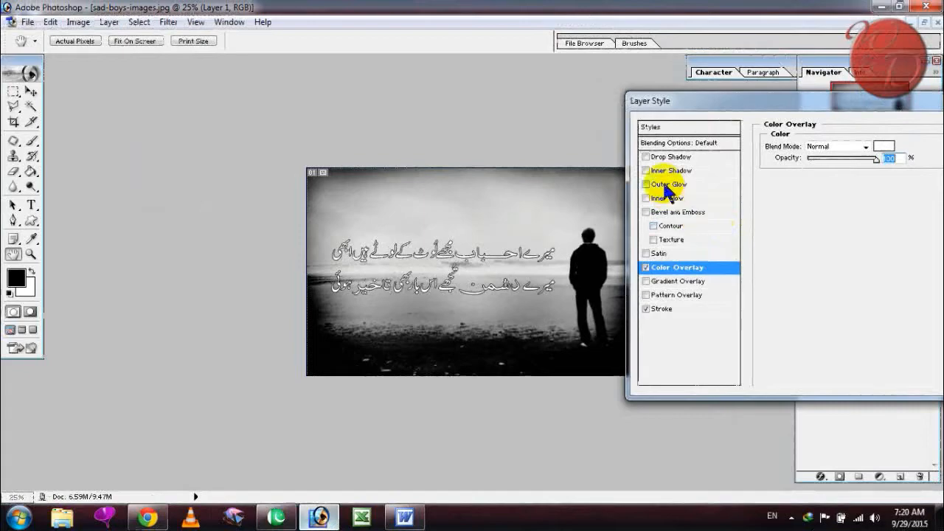
Add an Outer Glow to the couplet layer and set the glow color to white.
{"action": "left_click", "coordinate": [483, 69]}
{"action": "left_click", "coordinate": [743, 280]}
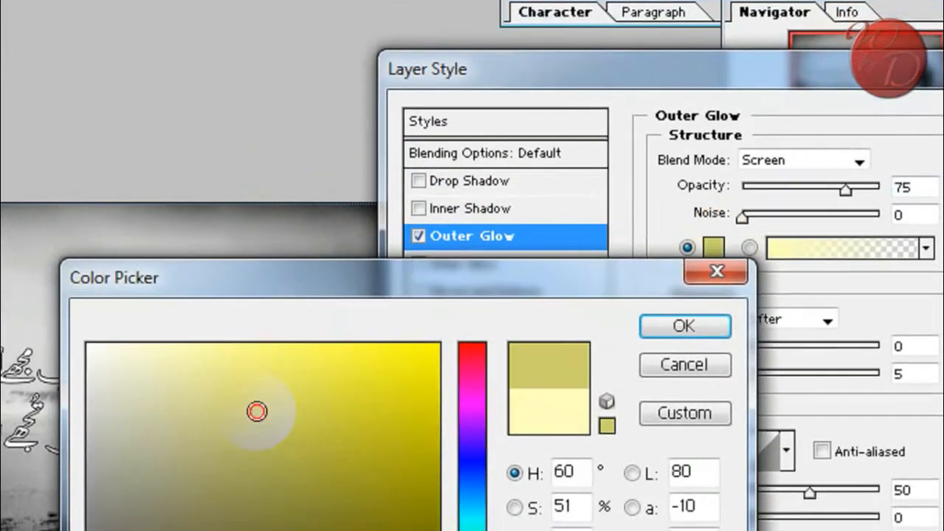
{"action": "left_click_drag", "start_coordinate": [256, 411], "coordinate": [86, 343]}
{"action": "left_click", "coordinate": [697, 326]}
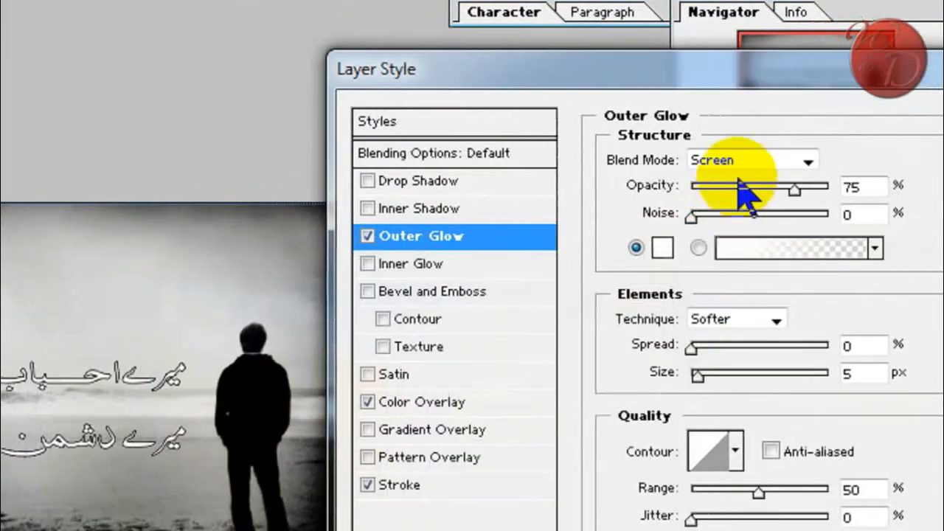
Set the Outer Glow to Normal blend mode, 100% opacity, 11% spread and 100 px size, and apply the layer style.
{"action": "left_click", "coordinate": [781, 160]}
{"action": "left_click", "coordinate": [700, 197]}
{"action": "left_click", "coordinate": [715, 187]}
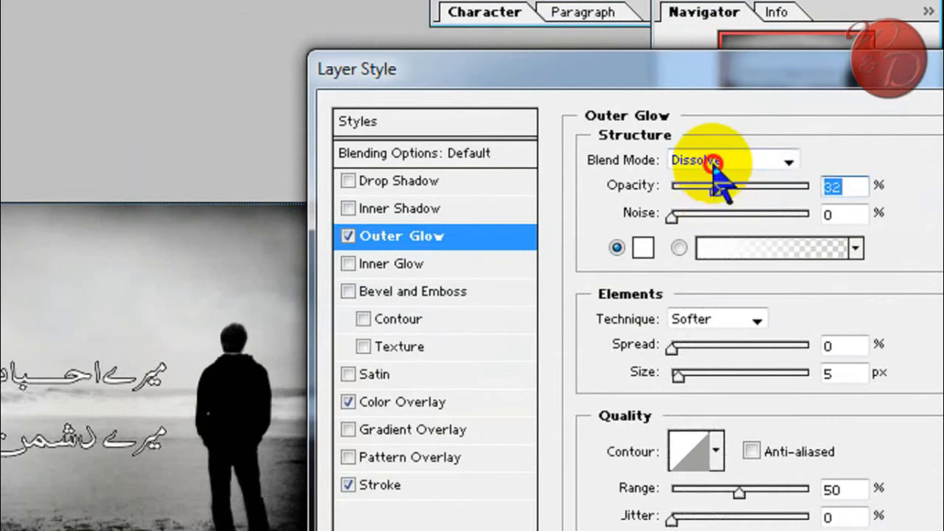
{"action": "left_click", "coordinate": [713, 165]}
{"action": "left_click", "coordinate": [730, 177]}
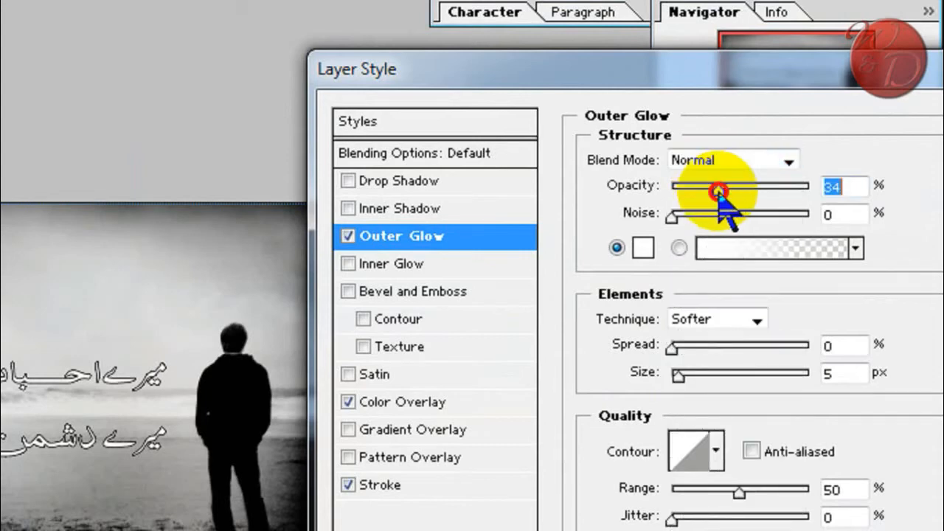
{"action": "mouse_move", "coordinate": [718, 191]}
{"action": "left_mouse_down"}
{"action": "mouse_move", "coordinate": [748, 190]}
{"action": "mouse_move", "coordinate": [709, 191]}
{"action": "left_mouse_up"}
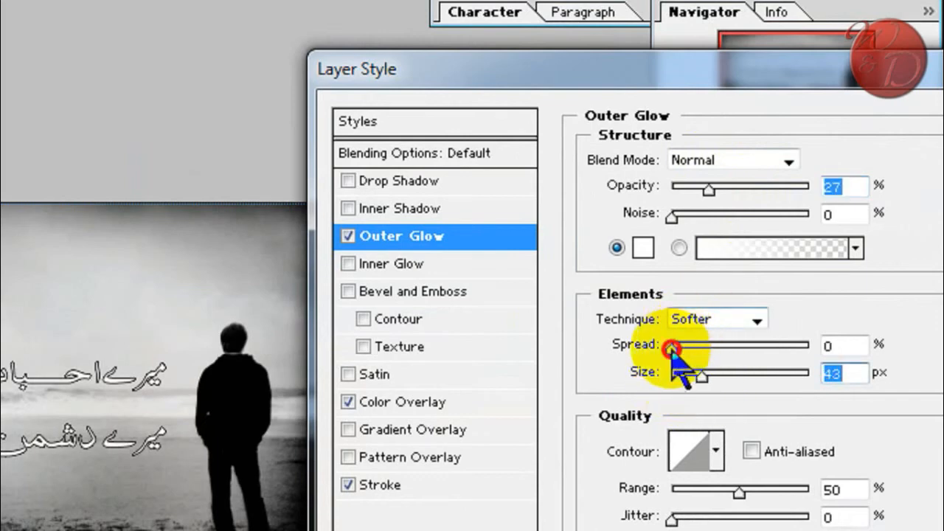
{"action": "left_click_drag", "start_coordinate": [710, 193], "coordinate": [862, 222]}
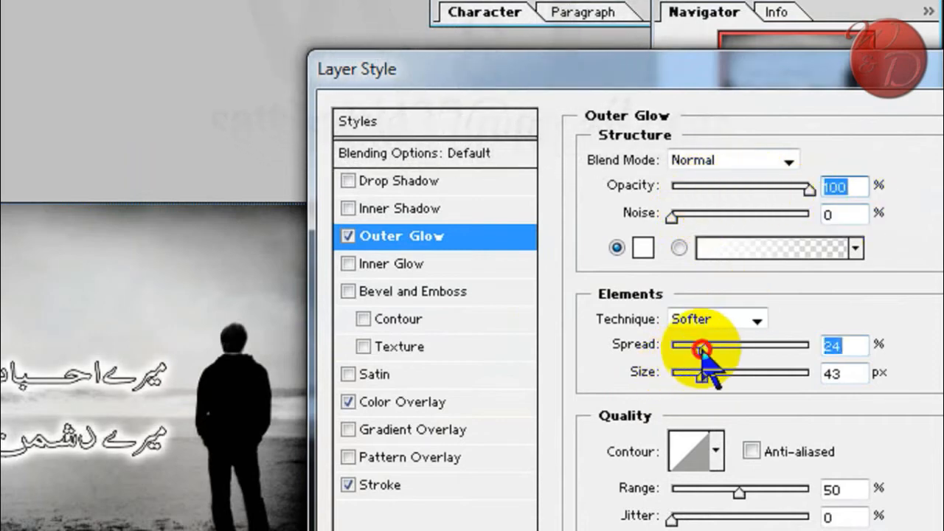
{"action": "left_click_drag", "start_coordinate": [693, 377], "coordinate": [722, 383]}
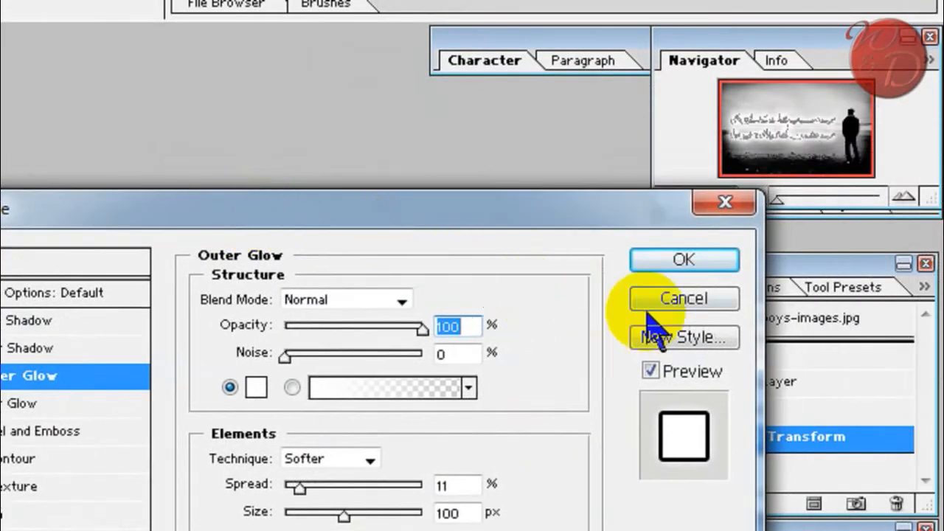
{"action": "left_click", "coordinate": [682, 257]}
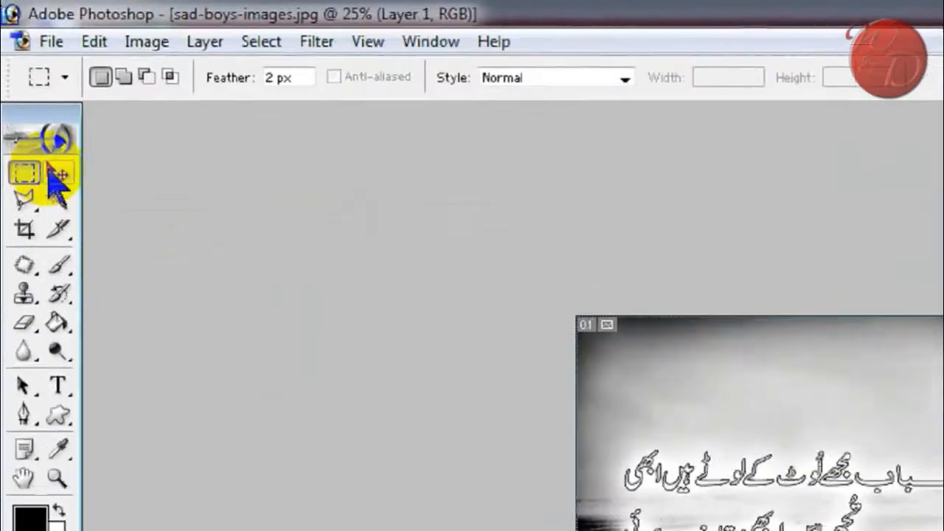
Reposition the couplet over the glowing horizon beside the standing man, scale it to about 107.4%, and apply the transformation.
{"action": "left_click", "coordinate": [31, 91]}
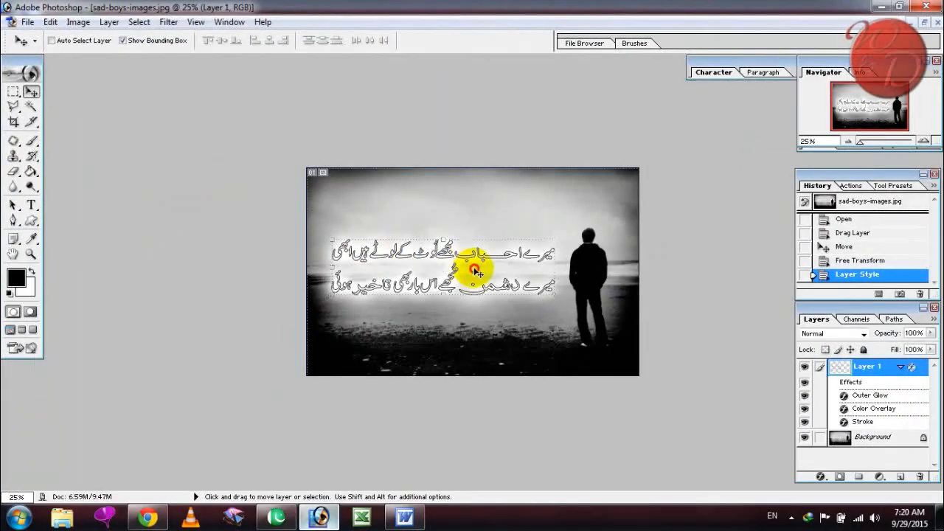
{"action": "mouse_move", "coordinate": [475, 271]}
{"action": "left_mouse_down"}
{"action": "mouse_move", "coordinate": [469, 288]}
{"action": "mouse_move", "coordinate": [467, 279]}
{"action": "left_mouse_up"}
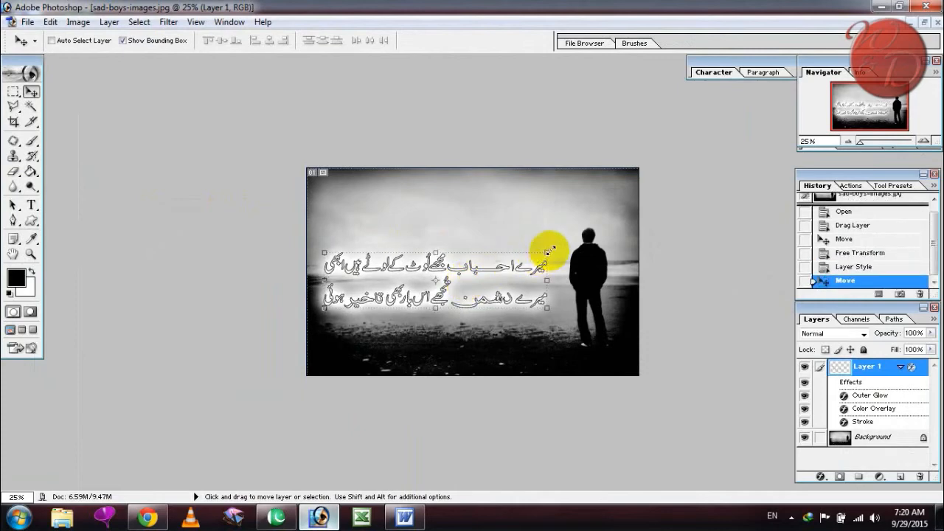
{"action": "left_click", "coordinate": [548, 252]}
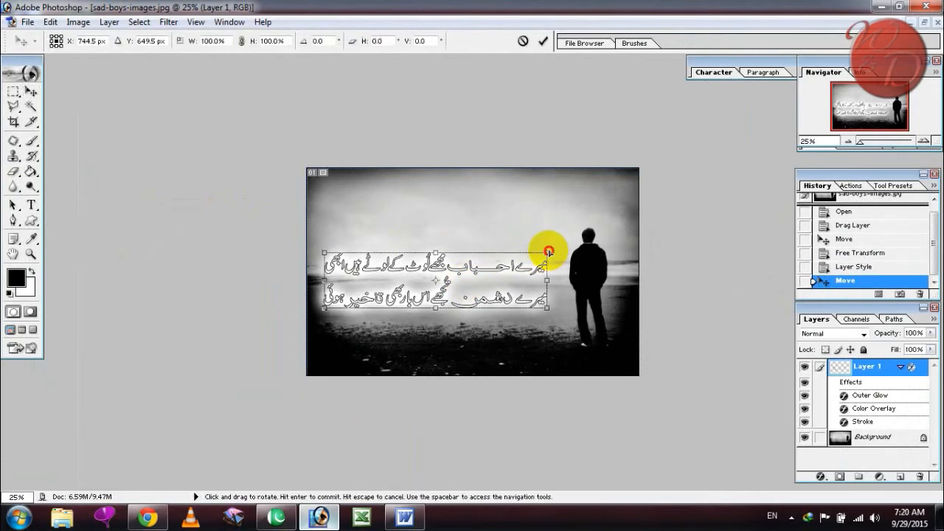
{"action": "left_click_drag", "start_coordinate": [546, 252], "coordinate": [563, 235]}
{"action": "left_click_drag", "start_coordinate": [525, 261], "coordinate": [527, 260]}
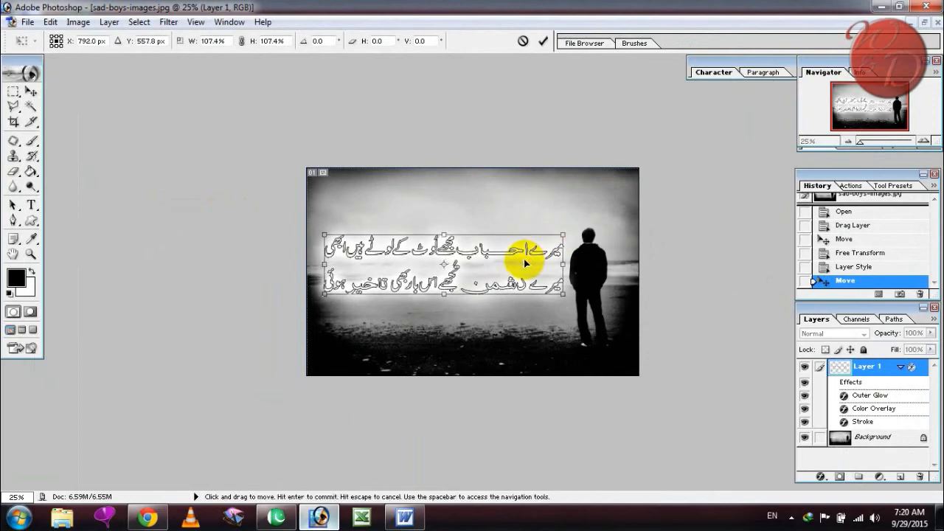
{"action": "left_click", "coordinate": [13, 93]}
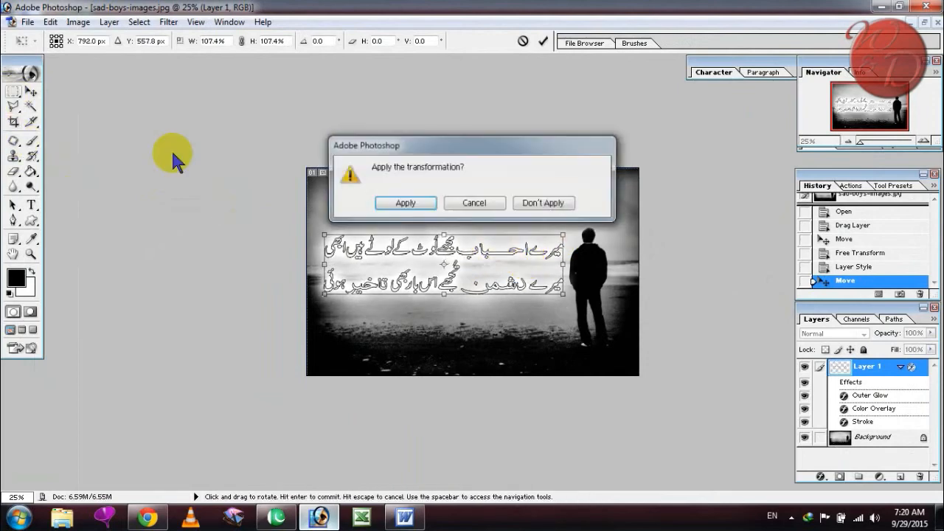
{"action": "left_click", "coordinate": [397, 203]}
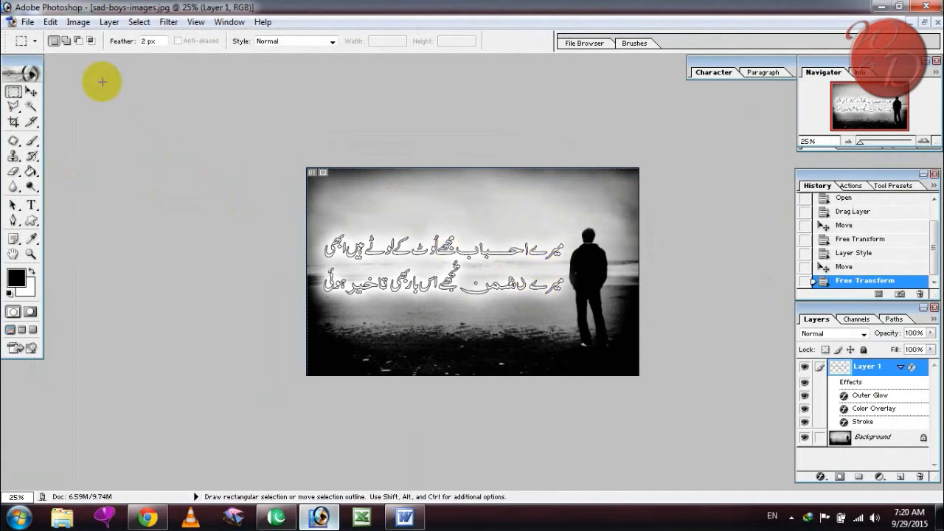
Save a JPEG copy of the composition to the Desktop as sad-boys-images1.jpg with Maximum quality 12.
{"action": "left_click", "coordinate": [27, 22]}
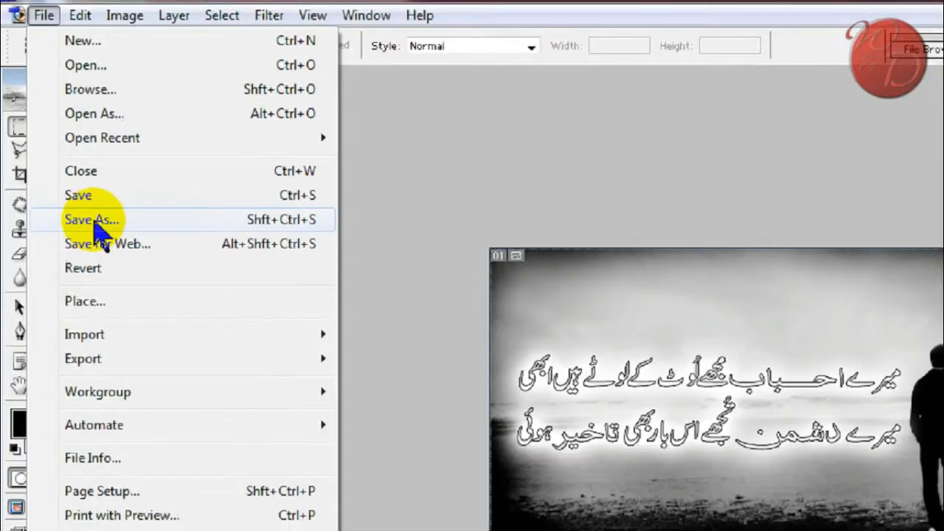
{"action": "left_click", "coordinate": [58, 150]}
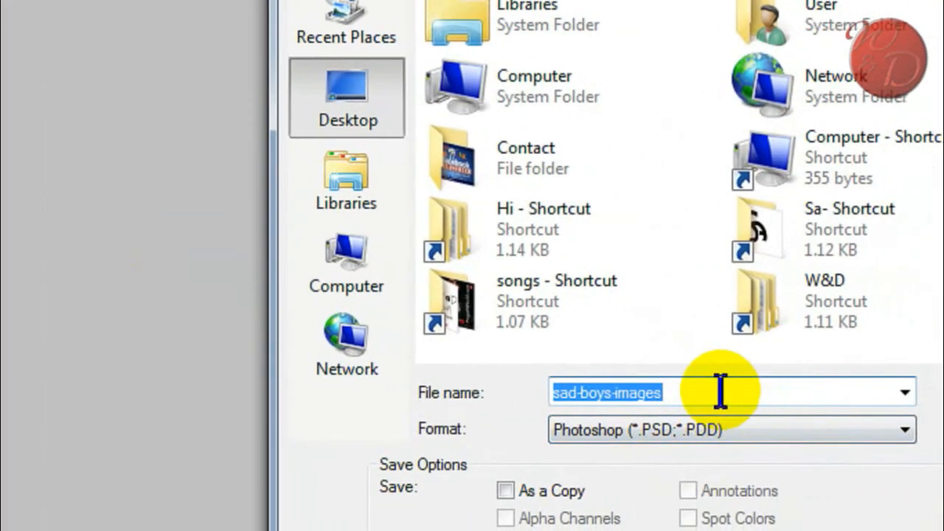
{"action": "left_click", "coordinate": [871, 430]}
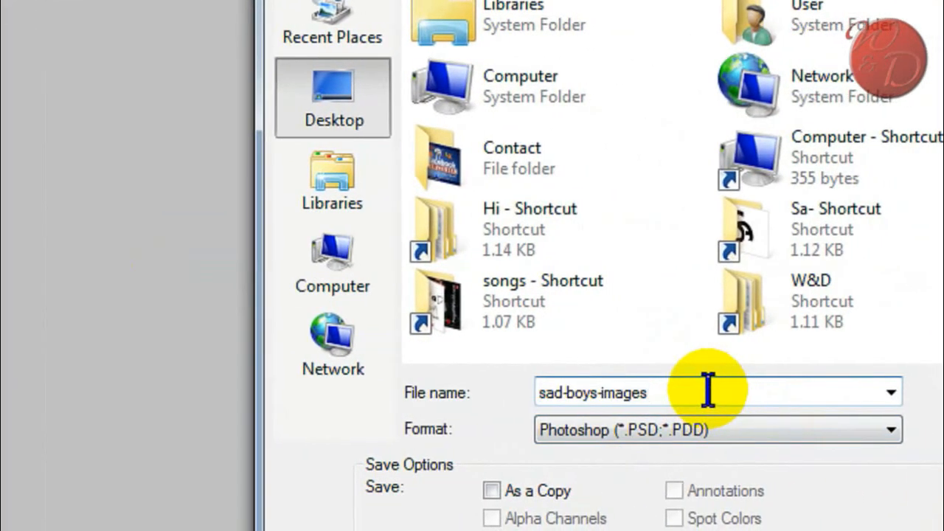
{"action": "type", "text": "1"}
{"action": "left_click", "coordinate": [689, 430]}
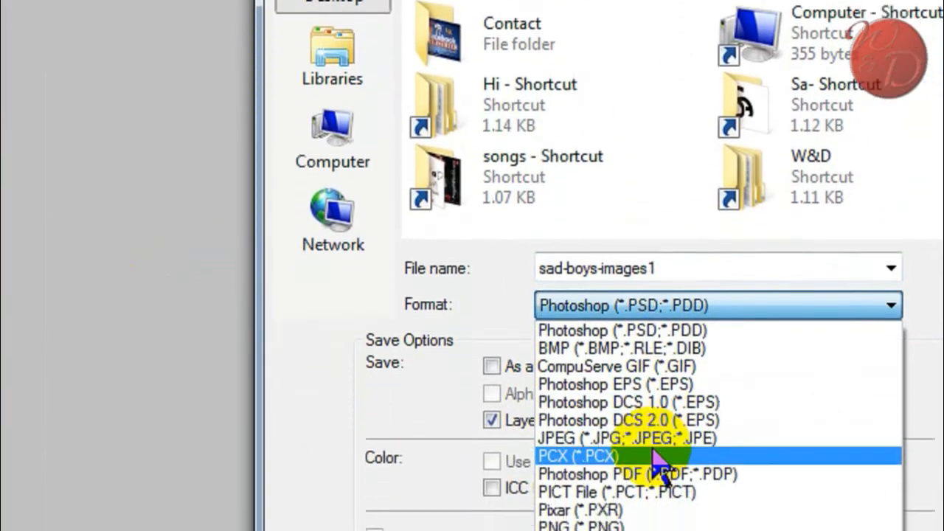
{"action": "left_click", "coordinate": [626, 438]}
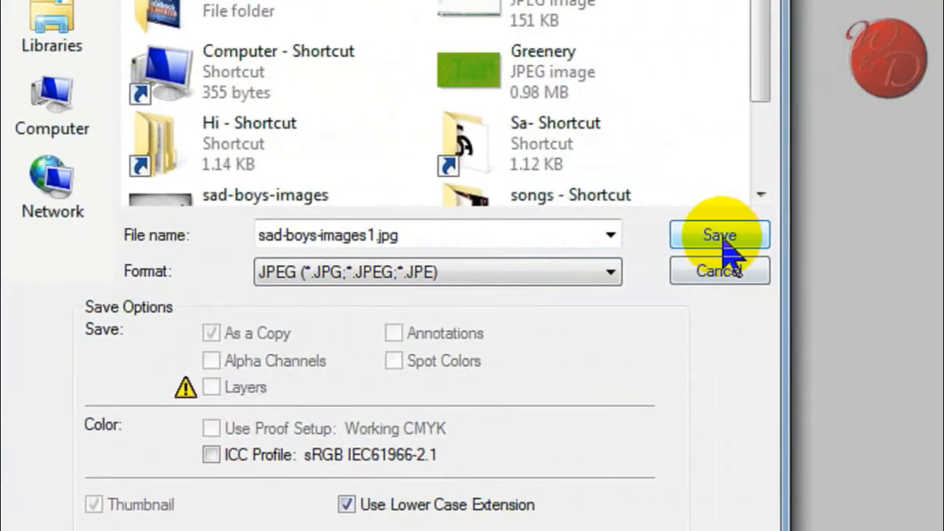
{"action": "left_click", "coordinate": [720, 235]}
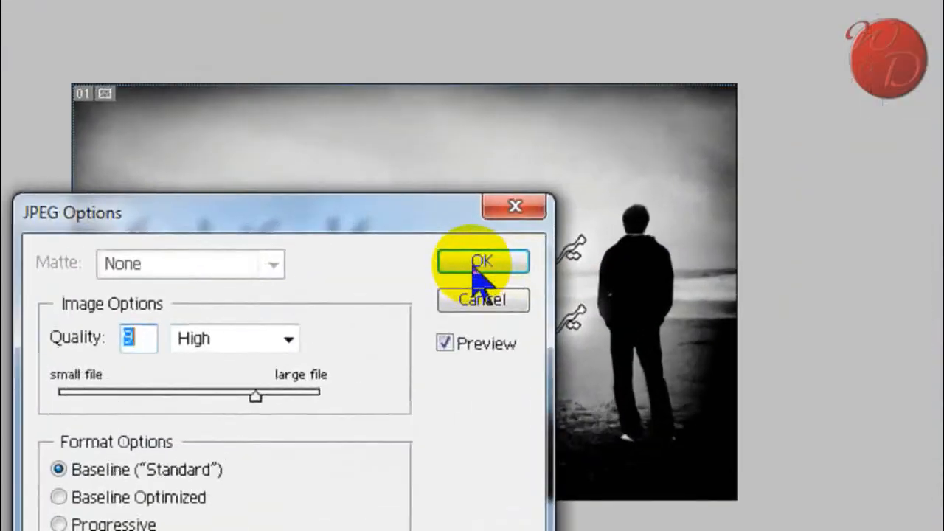
{"action": "left_click_drag", "start_coordinate": [254, 394], "coordinate": [311, 394]}
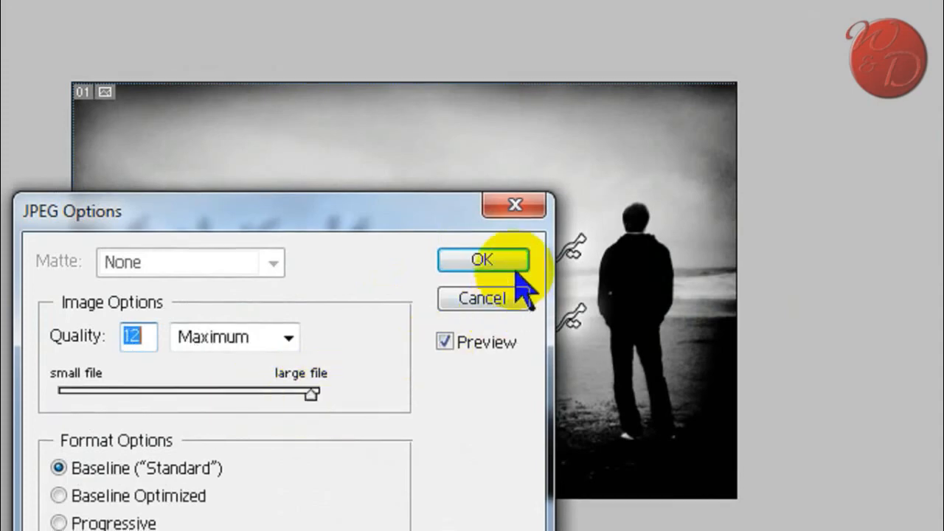
{"action": "left_click", "coordinate": [516, 269]}
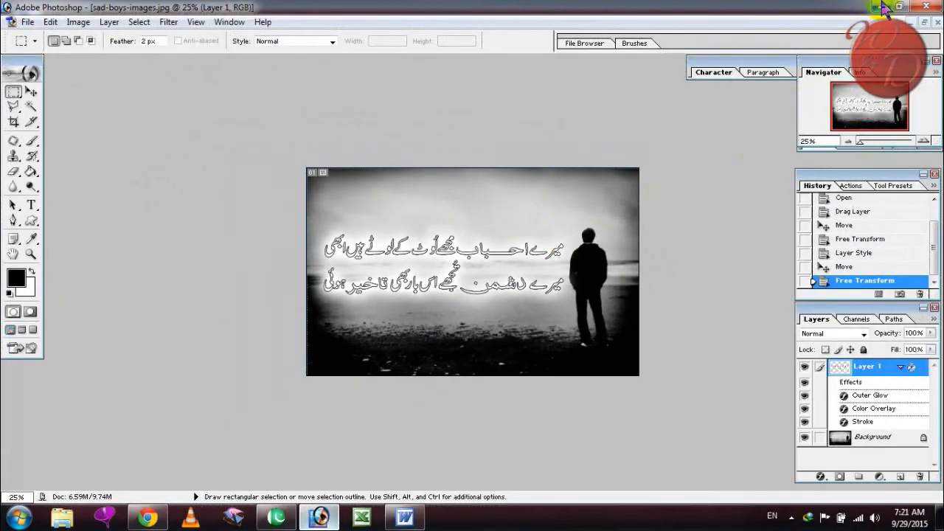
Switch to the desktop and preview the exported sad-boys-images1 picture.
{"action": "left_click", "coordinate": [882, 6]}
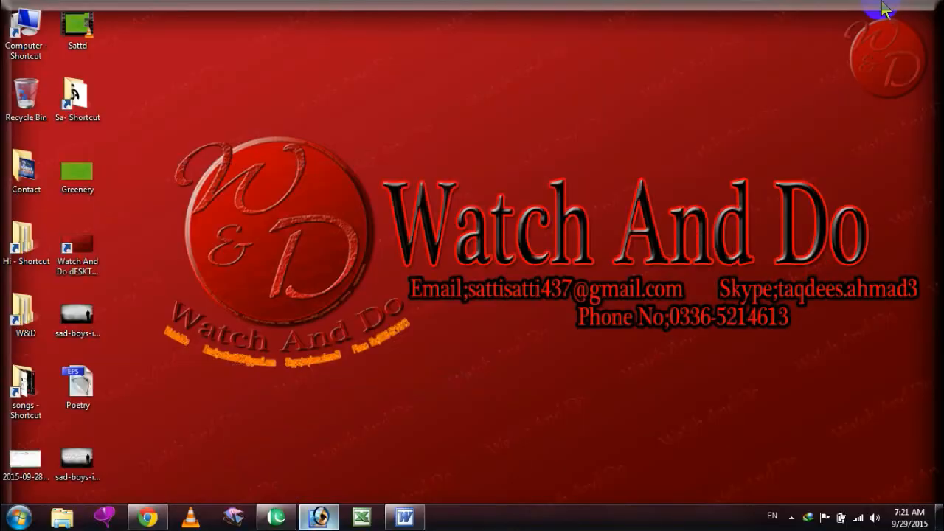
{"action": "right_click", "coordinate": [77, 454]}
{"action": "left_click", "coordinate": [157, 93]}
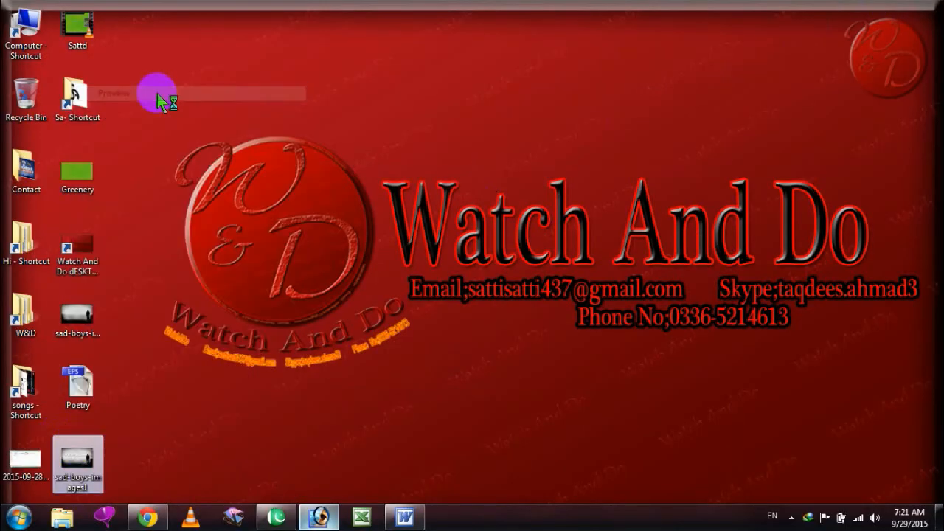